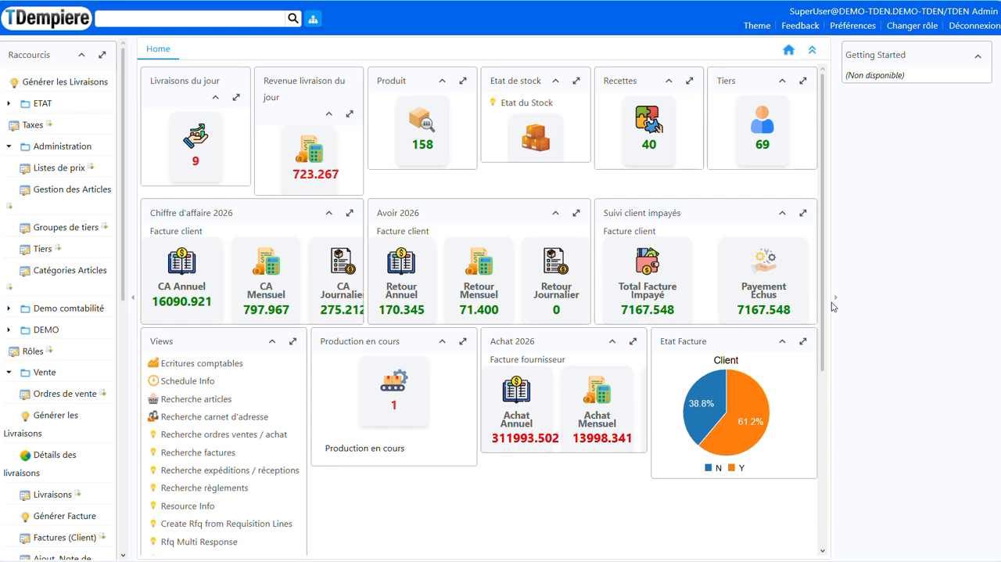
Create a new sales order from the deliveries of the day and set its Document à générer to Standard Order
click(834, 301)
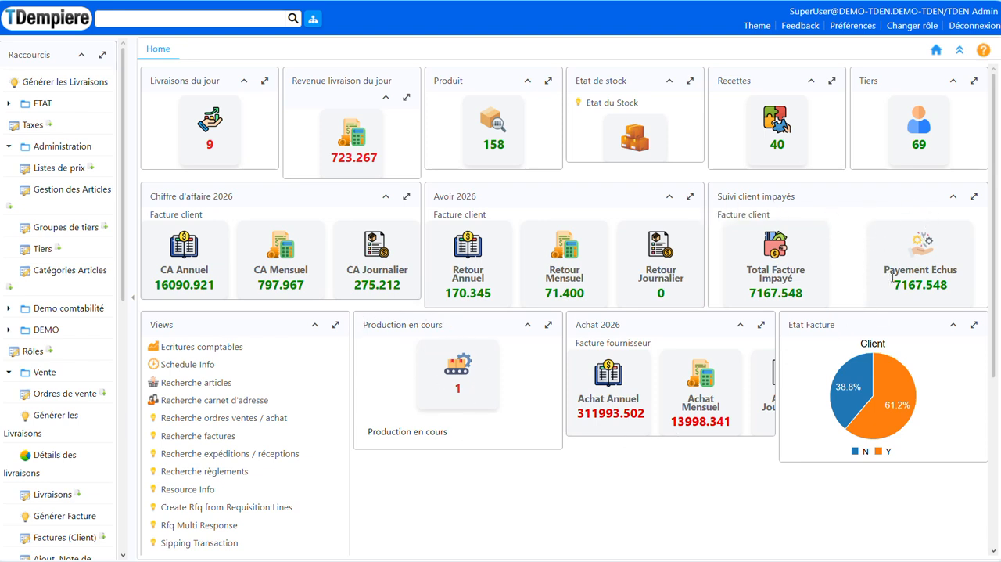
click(195, 143)
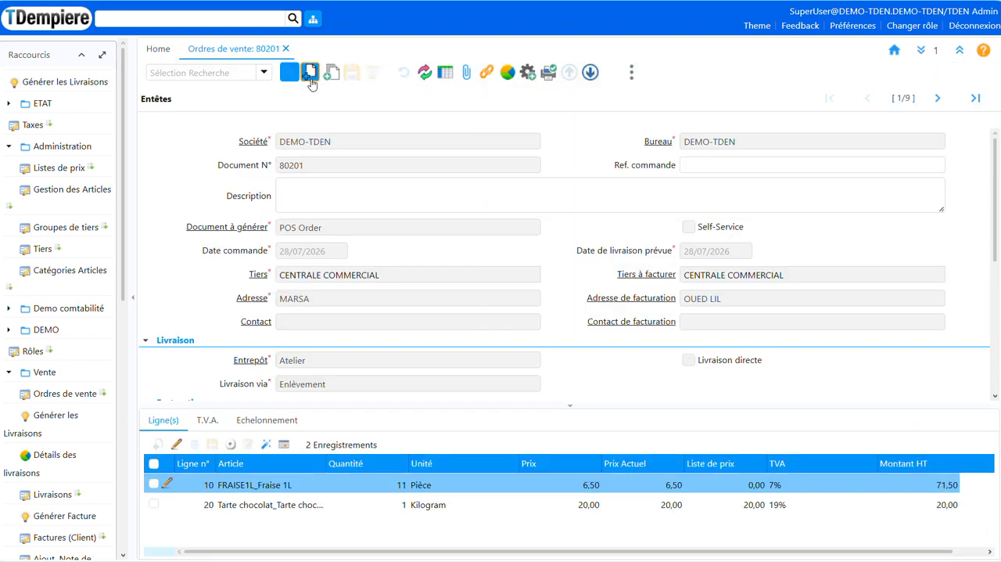
click(309, 72)
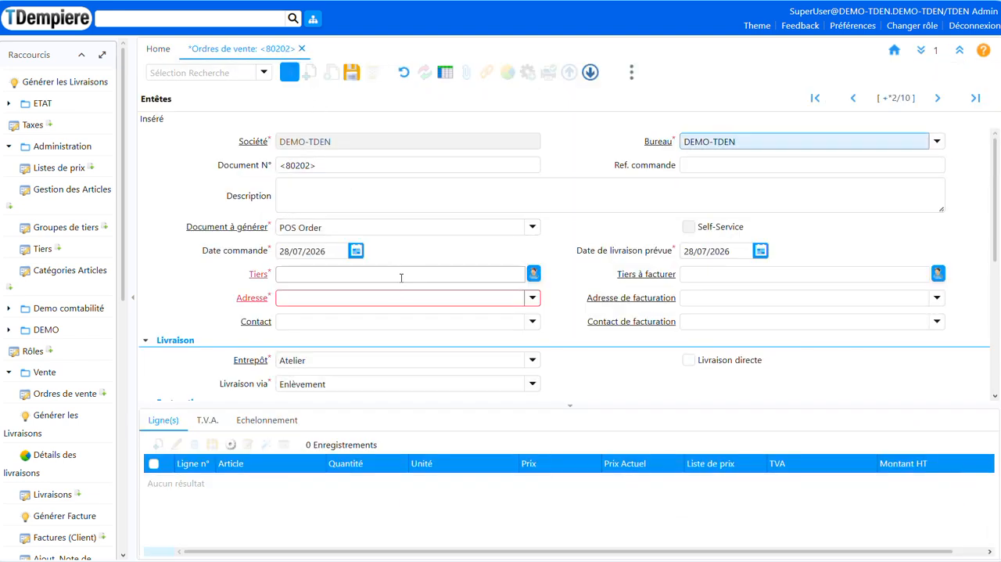
click(488, 228)
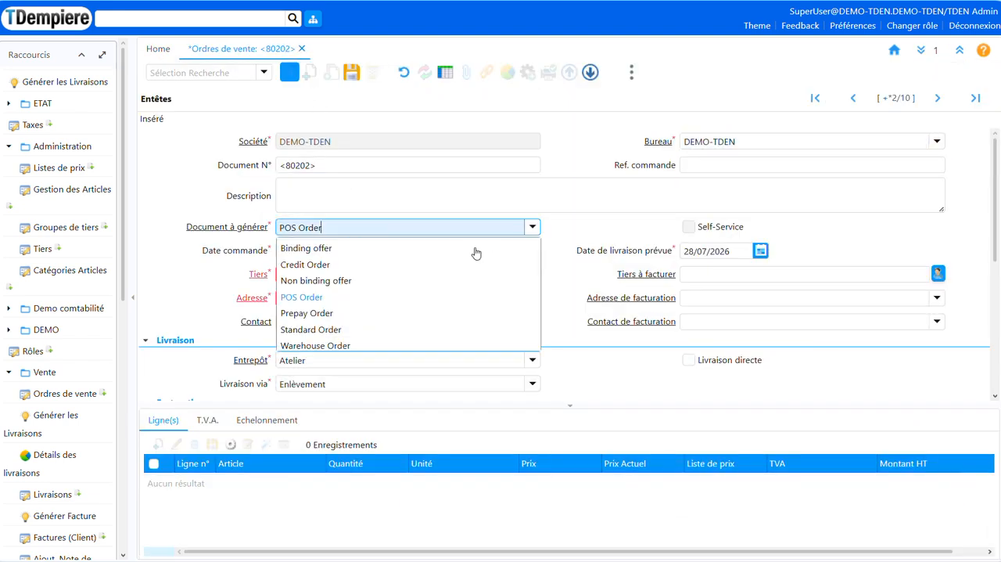
click(296, 331)
Search the address book for maza and assign mazaraa khadhra as the order's Tiers
click(356, 275)
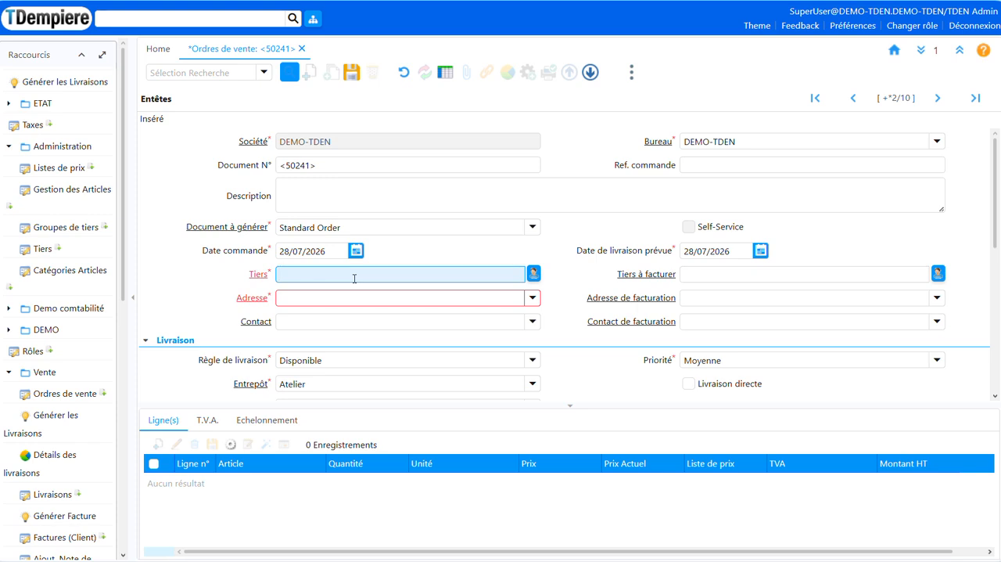
text(maza)
key(Tab)
click(286, 222)
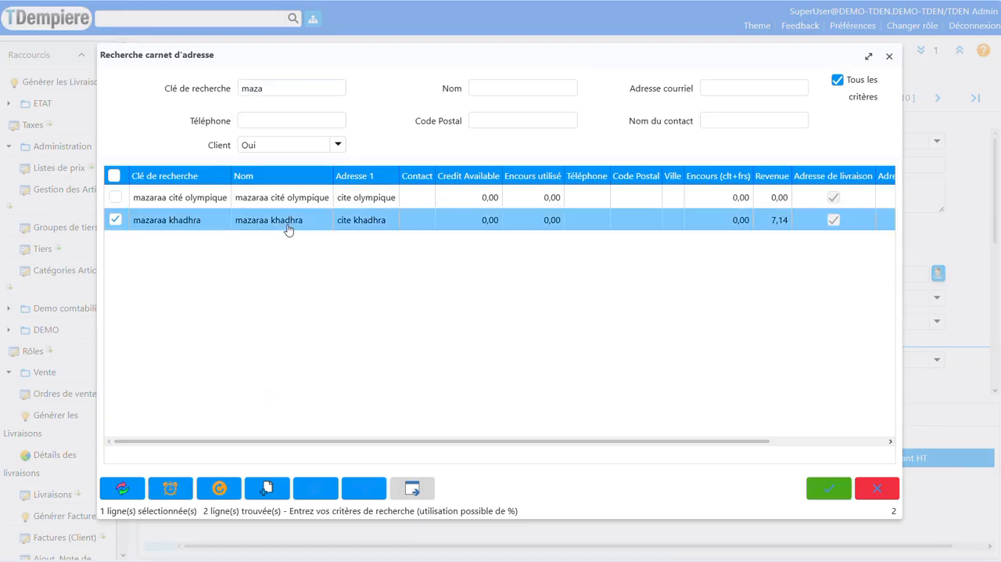
double_click(288, 221)
Set the order's Commercial to TDENADM in the Facturation section and save the order header
scroll(389, 240, down, 1)
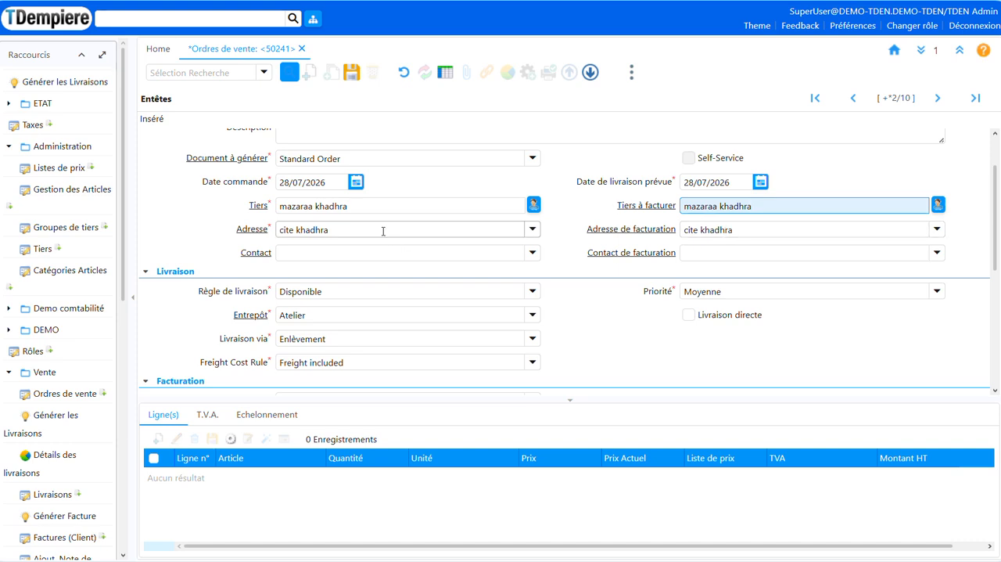
scroll(353, 227, down, 1)
scroll(313, 252, up, 2)
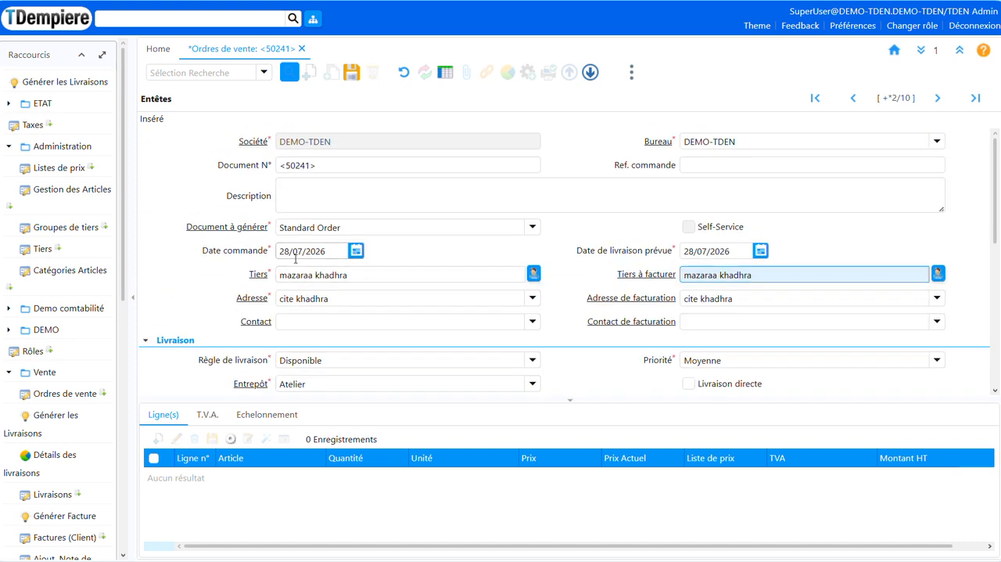
scroll(251, 272, down, 3)
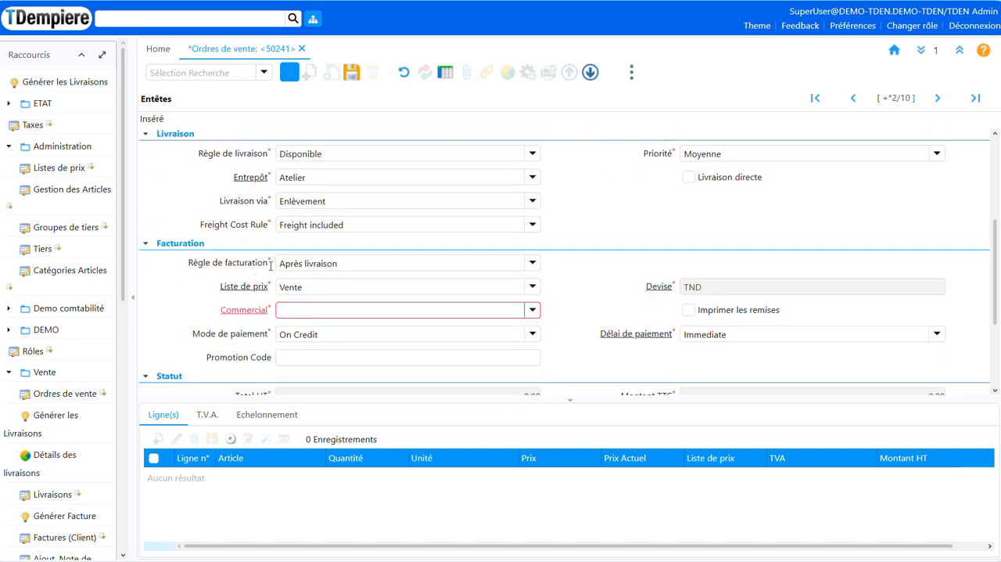
click(532, 310)
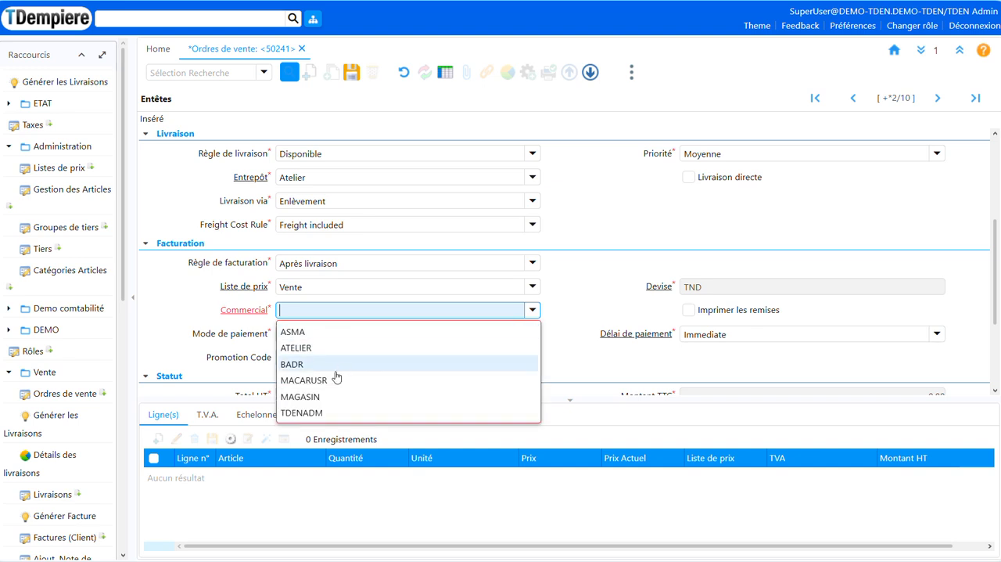
click(325, 412)
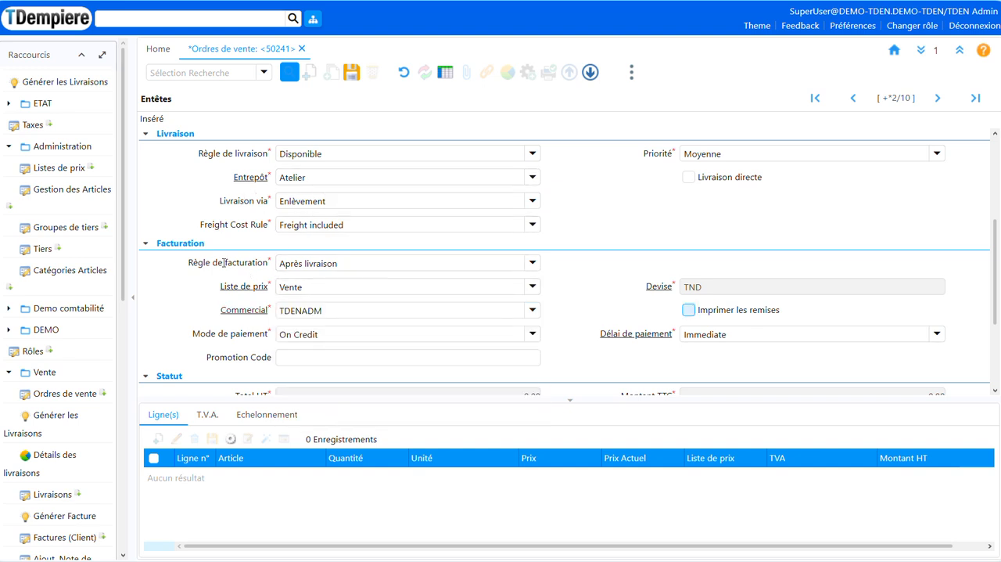
scroll(224, 208, down, 5)
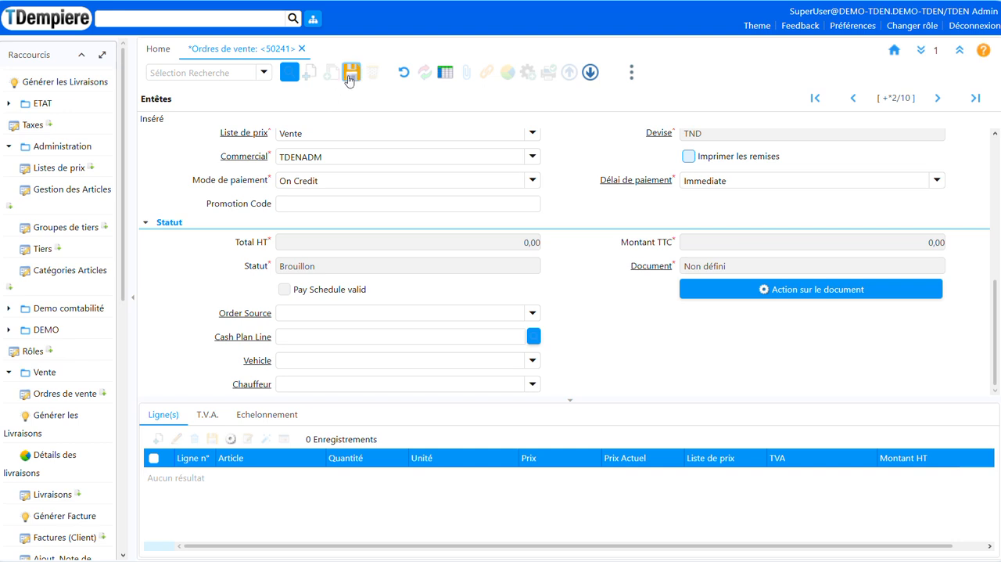
click(350, 73)
Add a first order line for the article CIT250_Citronnade 250 ml with a quantity of 5
click(192, 440)
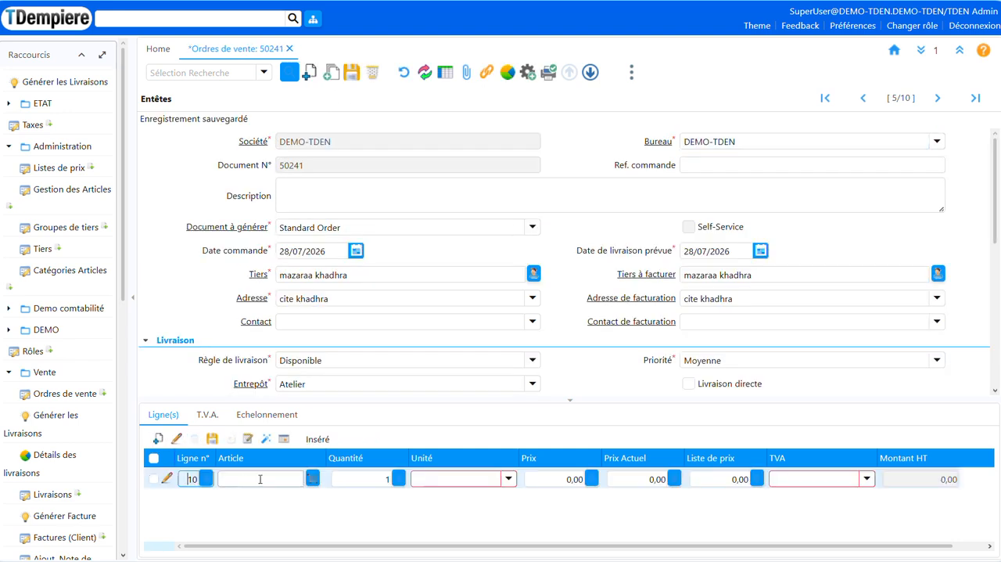
click(262, 479)
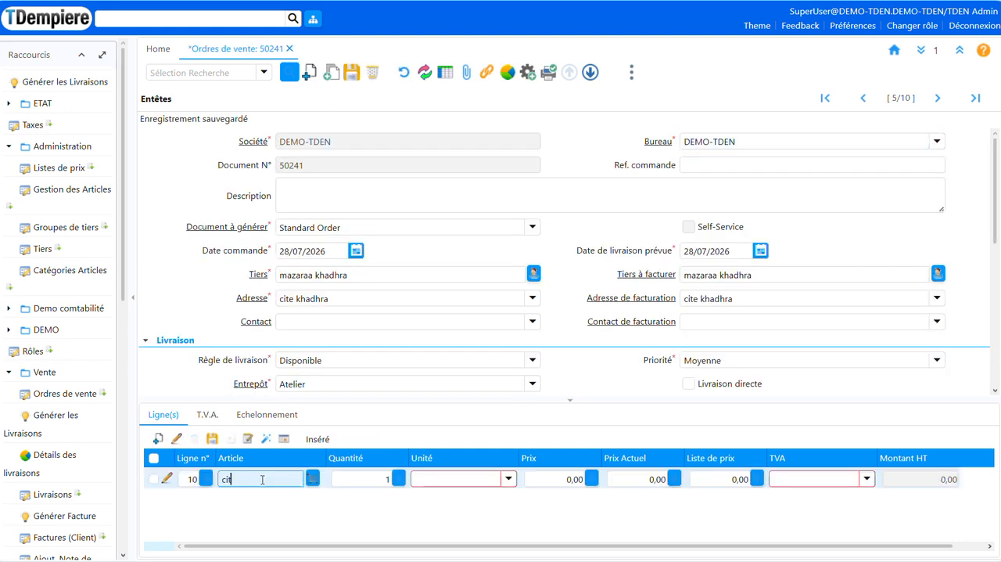
text(cit)
key(Tab)
double_click(233, 199)
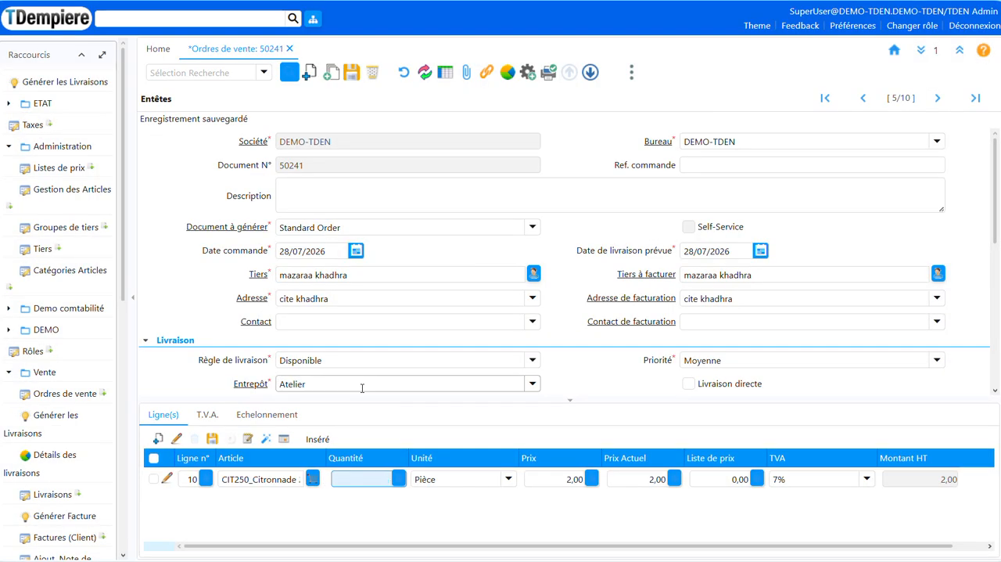
Add a second order line for the Tarte chocolat article and save the order
click(158, 438)
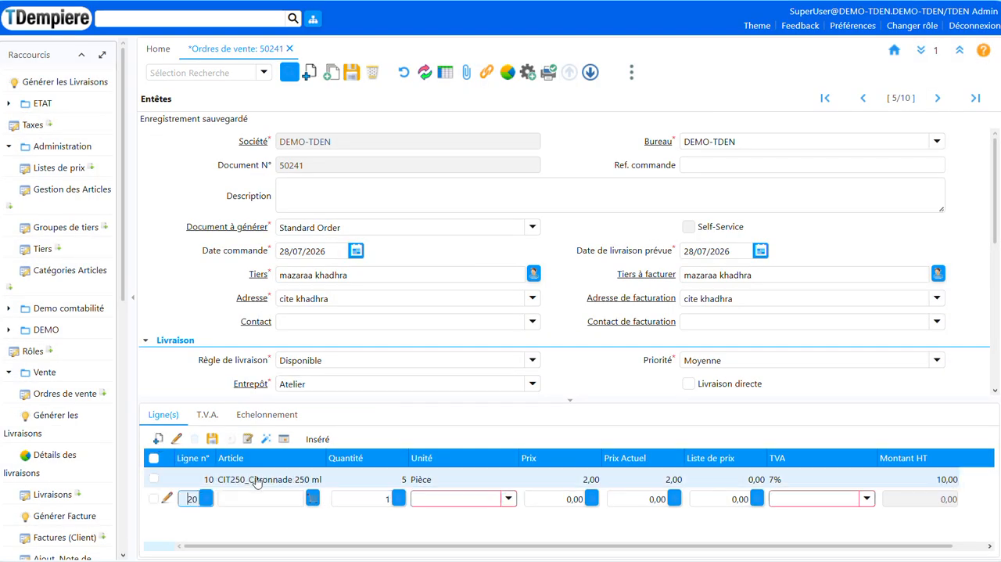
click(254, 498)
text(t)
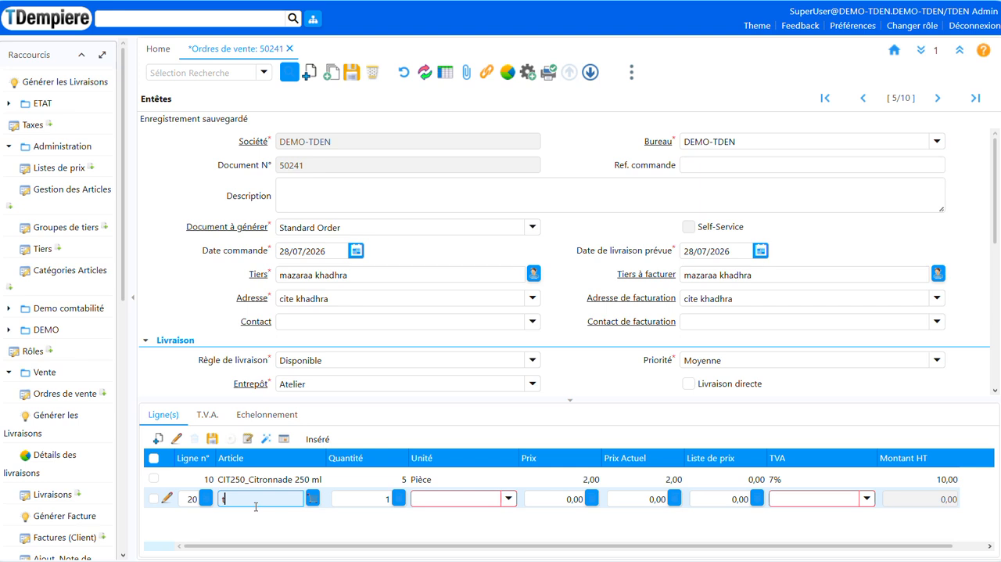
key(Tab)
click(338, 502)
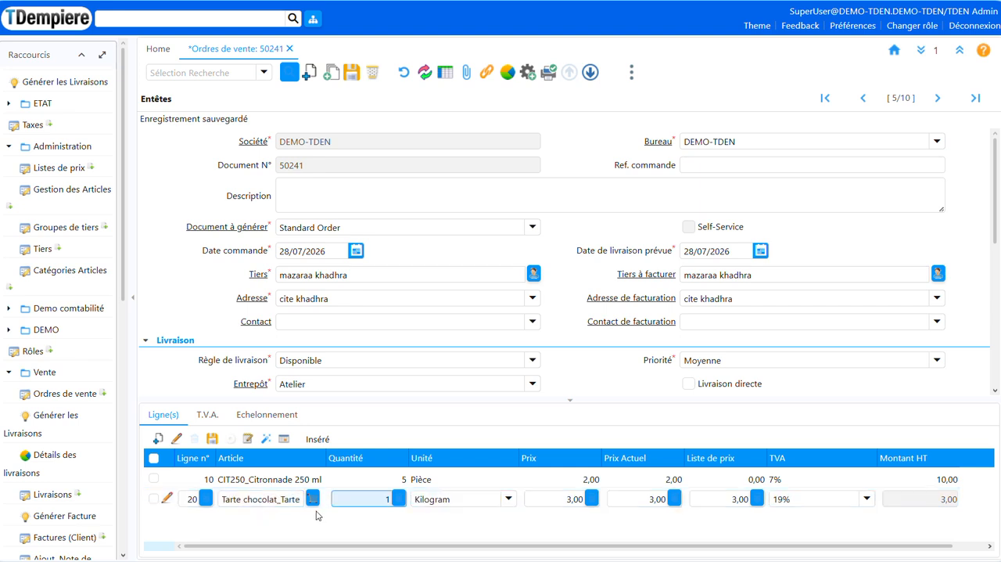
click(352, 72)
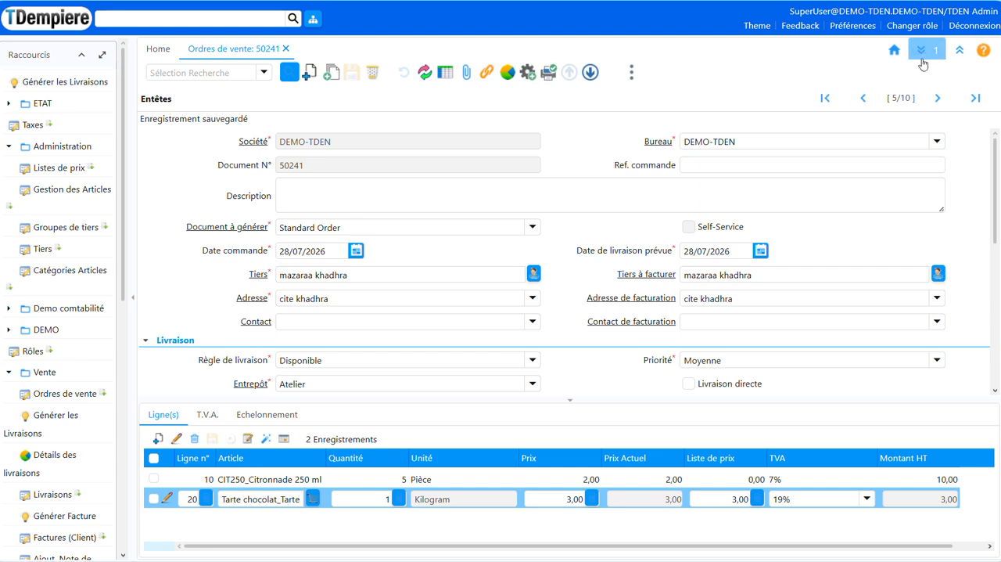
Show the Quick Info panel and examine the line amounts and the order's HT and TTC totals
click(984, 49)
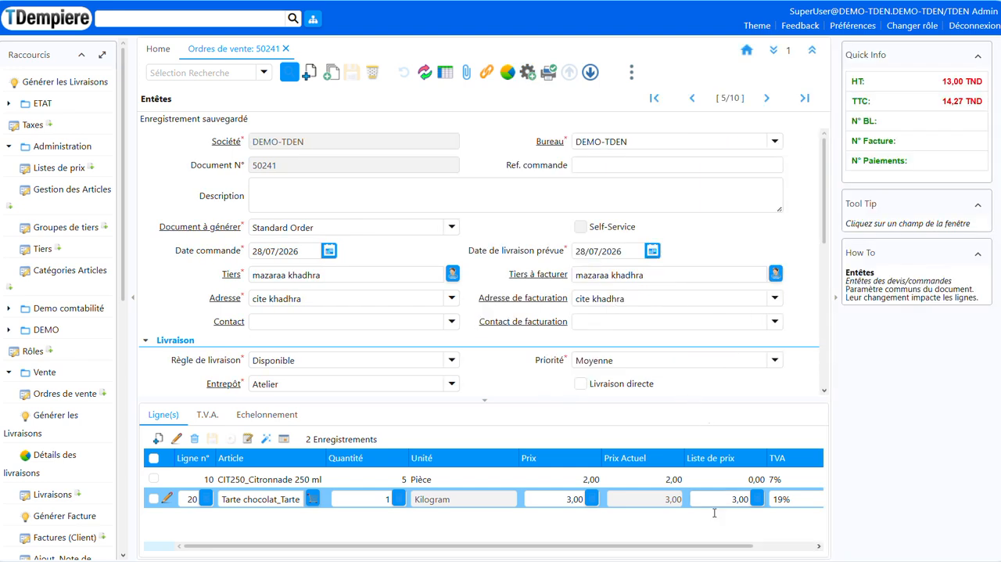
click(784, 546)
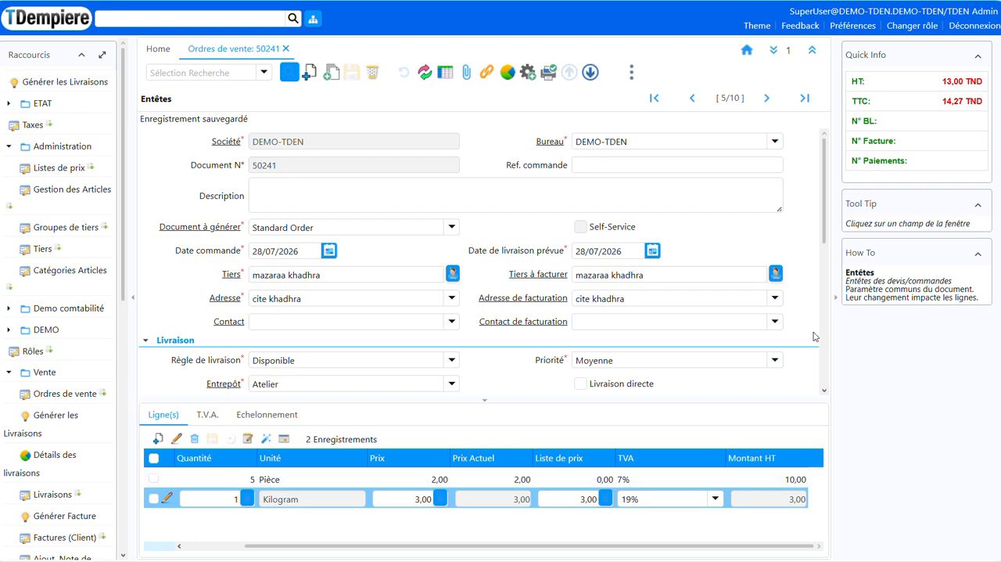
triple_click(944, 103)
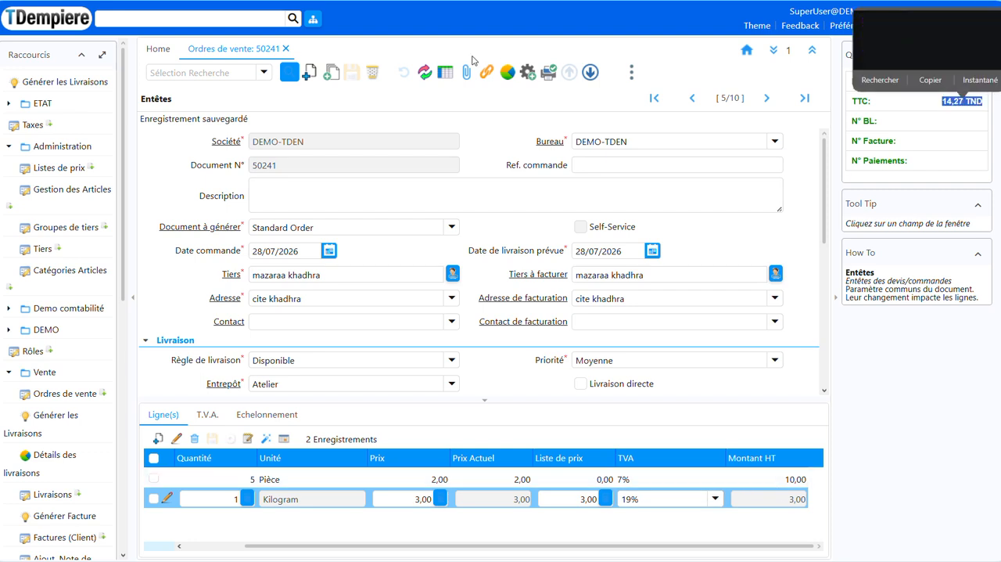
Run the document action on the sales order to complete it, and locate its document number
click(528, 72)
mouse_move(609, 160)
click(676, 154)
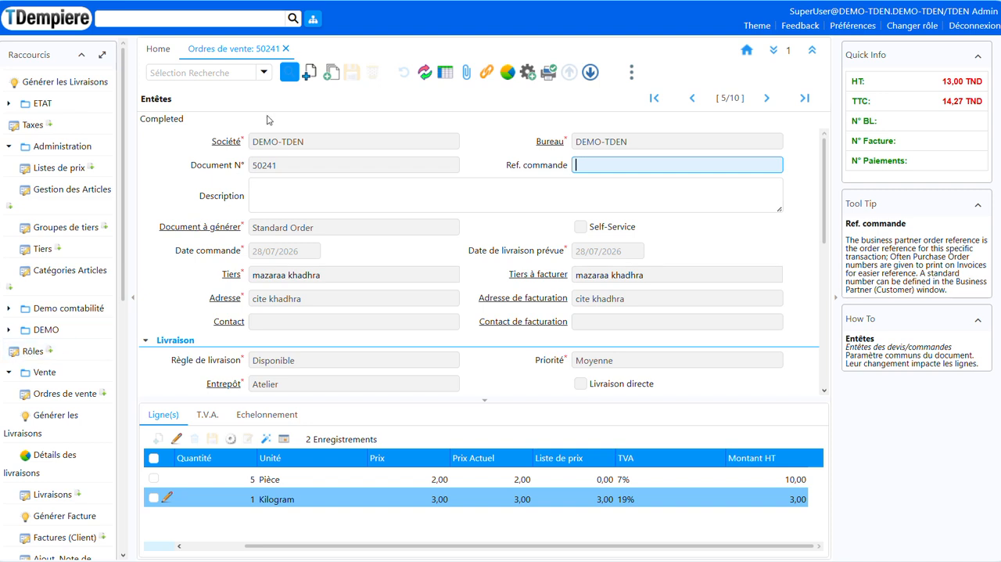
double_click(265, 165)
Open Générer les livraisons and list the orders awaiting shipment for the Tiers mazaraa khadhra, found by searching maza
click(76, 437)
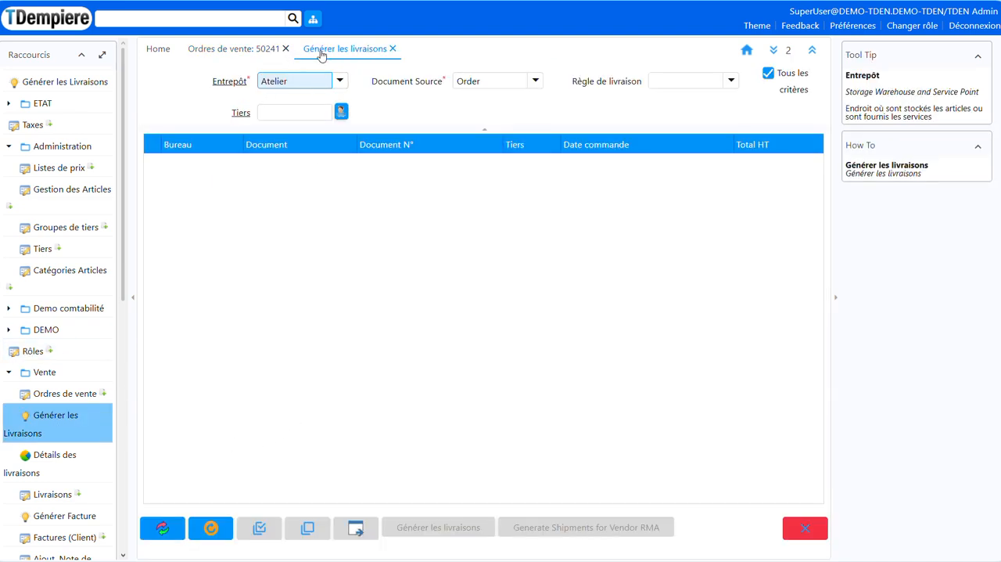
click(275, 115)
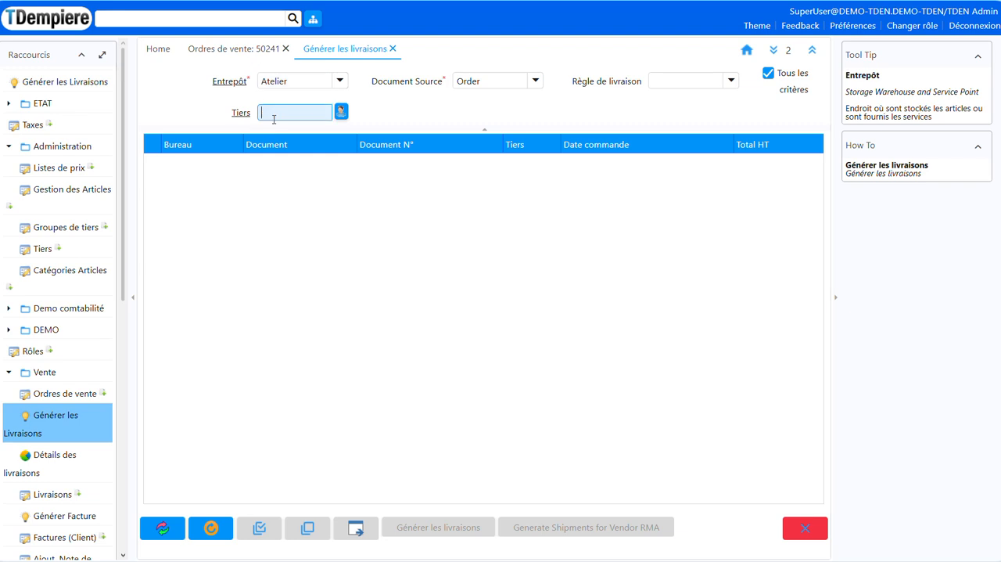
key(Tab)
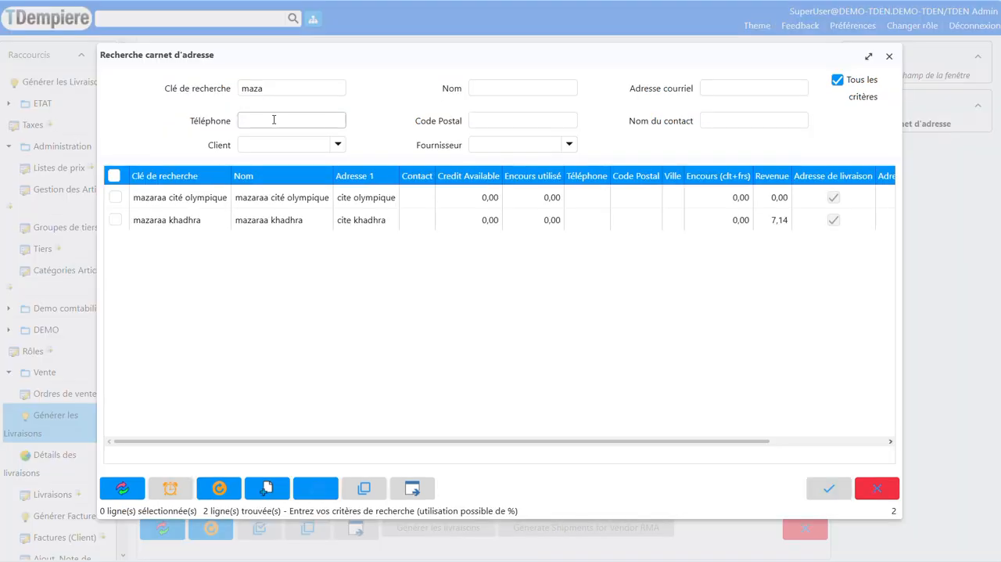
click(248, 222)
double_click(249, 222)
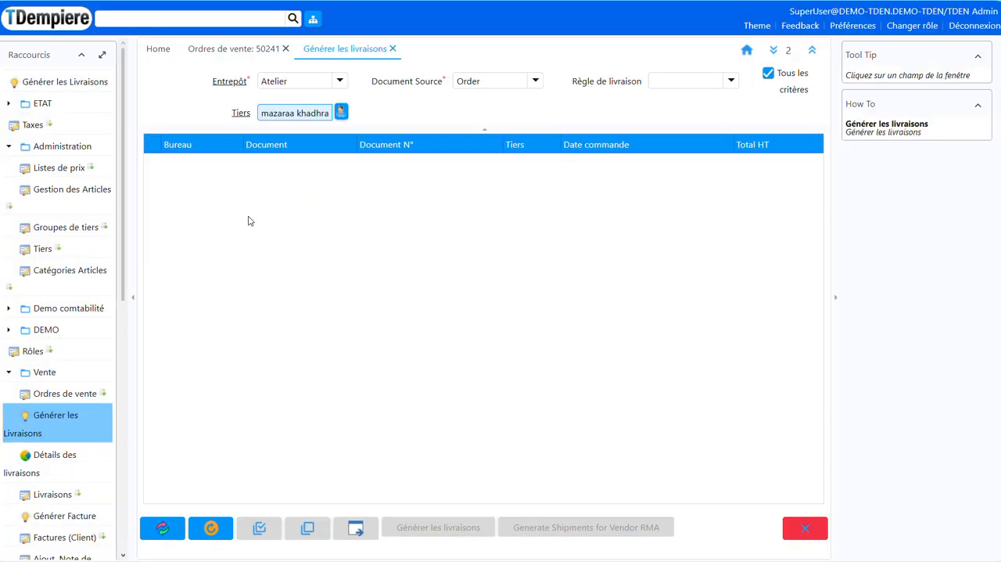
click(162, 527)
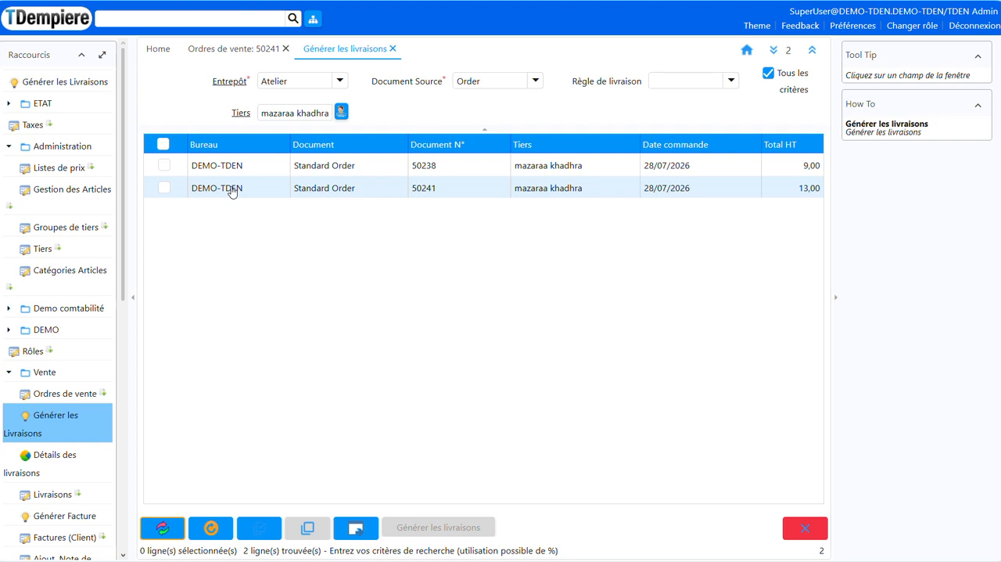
Select only the newly completed order with the 13,00 Total HT for shipment, leaving the 9,00 order unselected
click(189, 194)
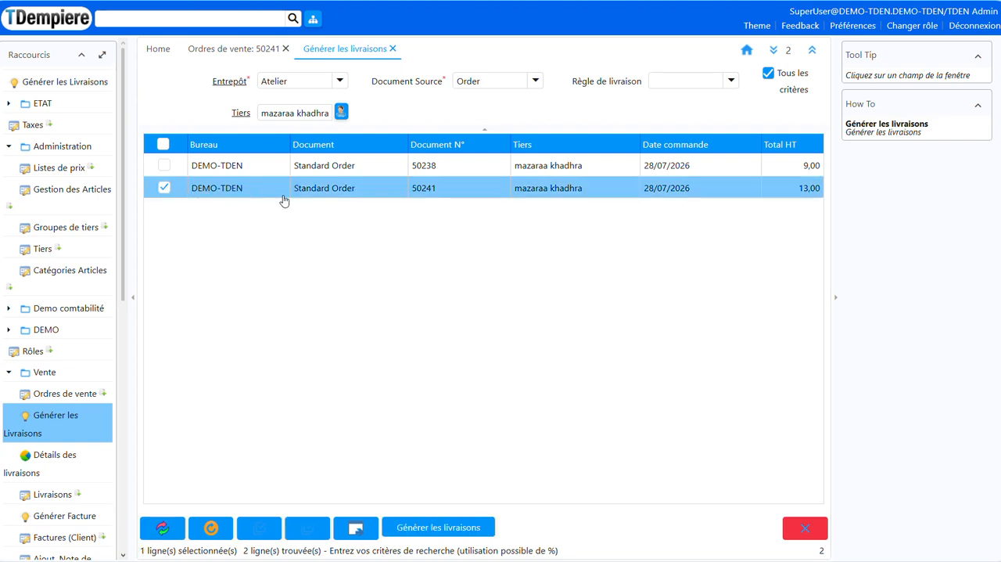
click(470, 531)
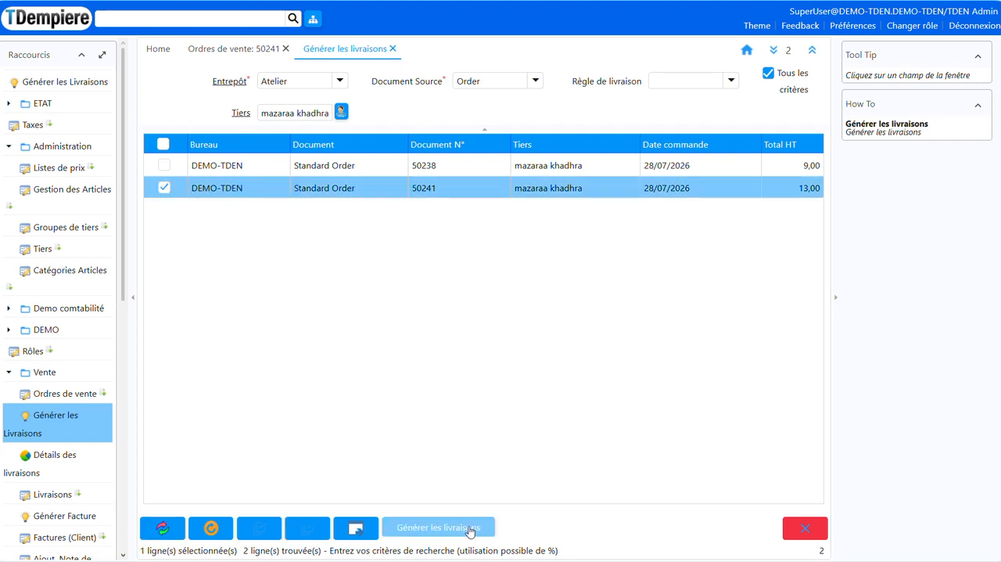
click(164, 166)
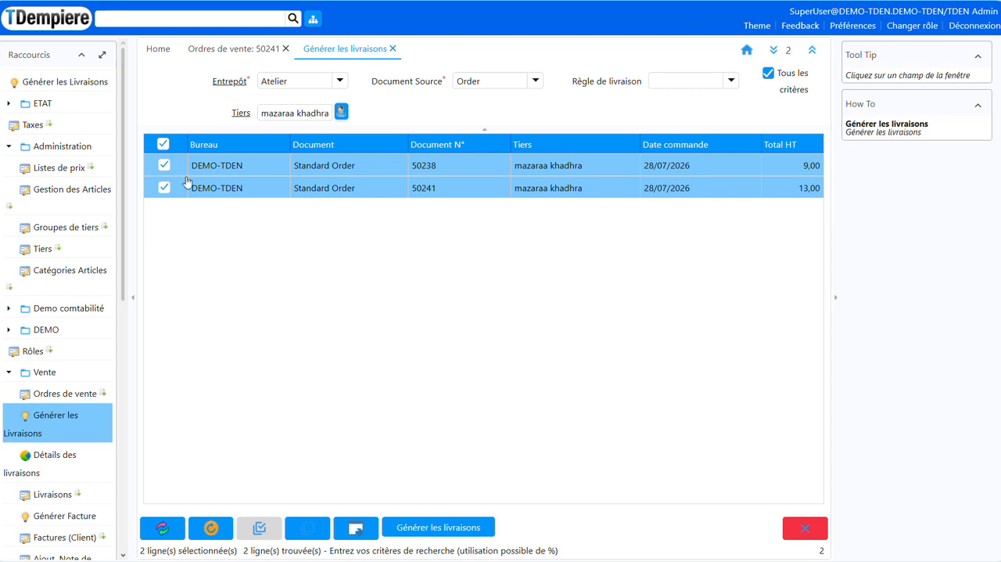
click(164, 167)
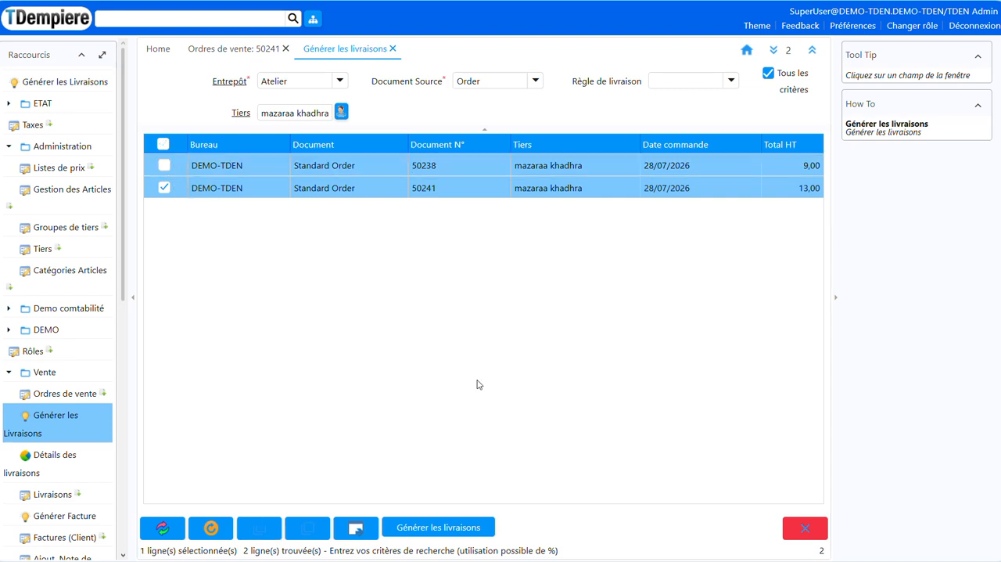
Generate the shipment for the selected order with Date Livraison set to 30/07/2026
click(461, 535)
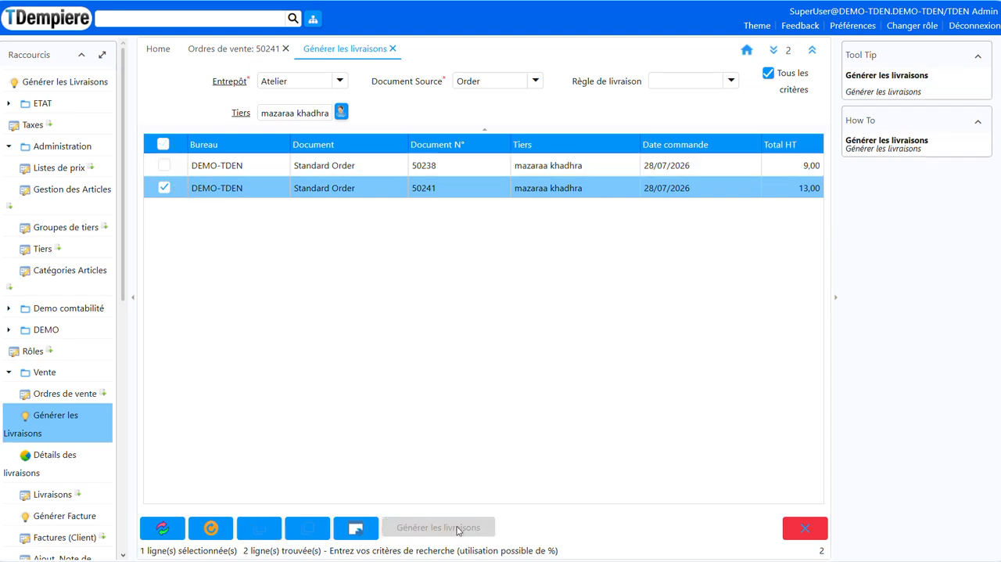
click(492, 249)
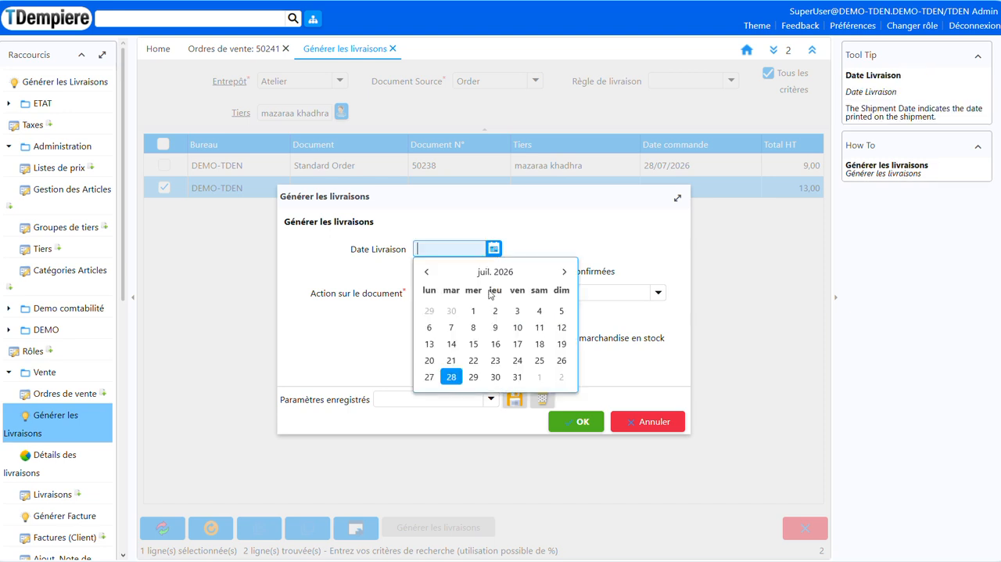
click(474, 380)
click(571, 422)
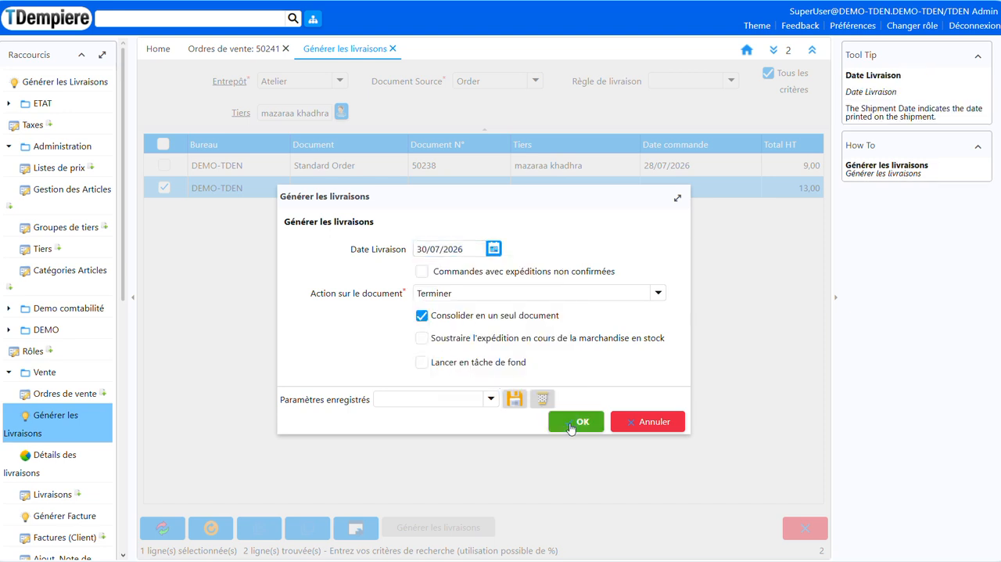
Open the generated shipment document and examine its header, status and lines
click(569, 320)
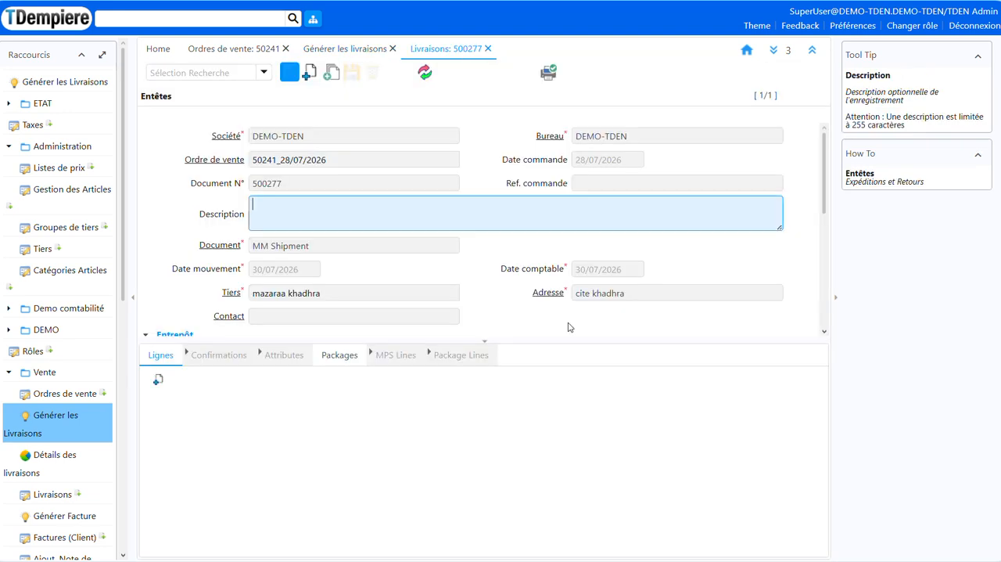
scroll(431, 208, down, 5)
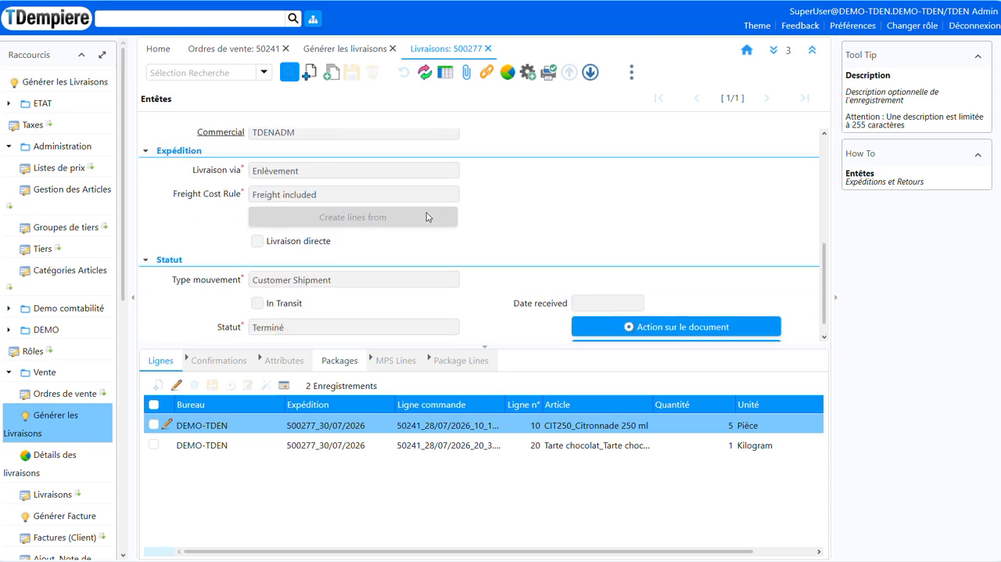
Open Générer Facture and list the orders awaiting invoicing for the Tiers mazaraa khadhra, found by searching maza
scroll(429, 217, down, 1)
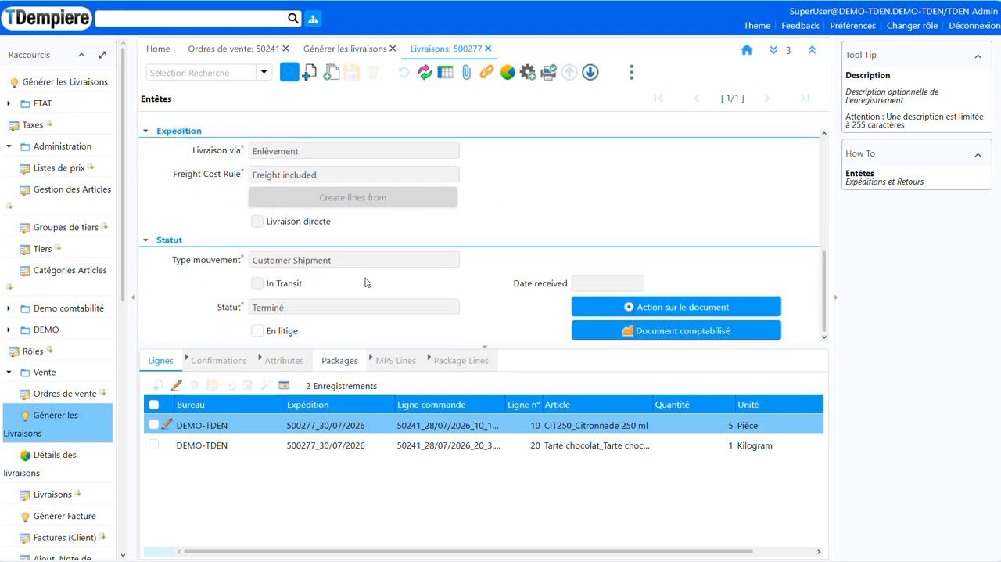
scroll(365, 282, up, 6)
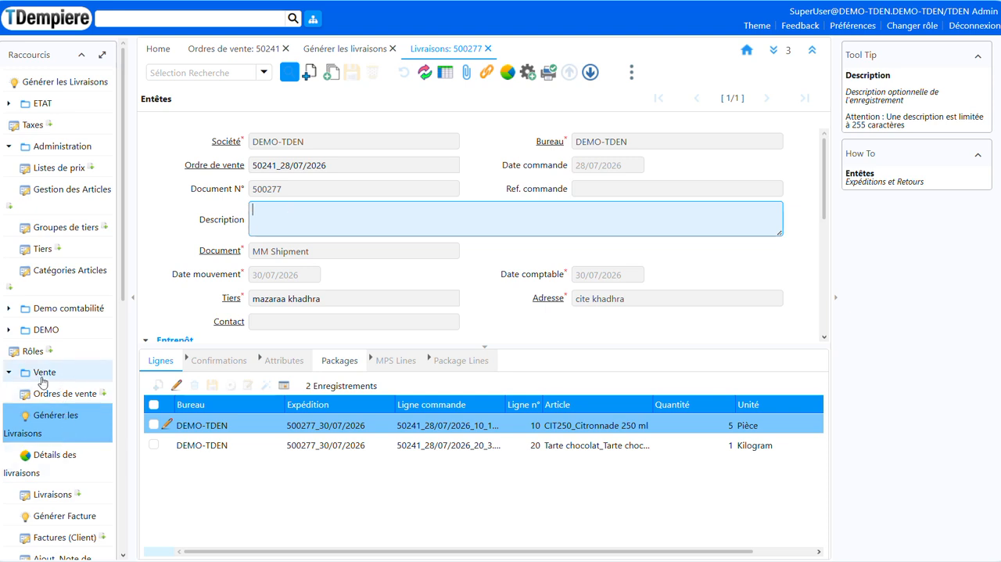
scroll(62, 388, down, 1)
click(69, 447)
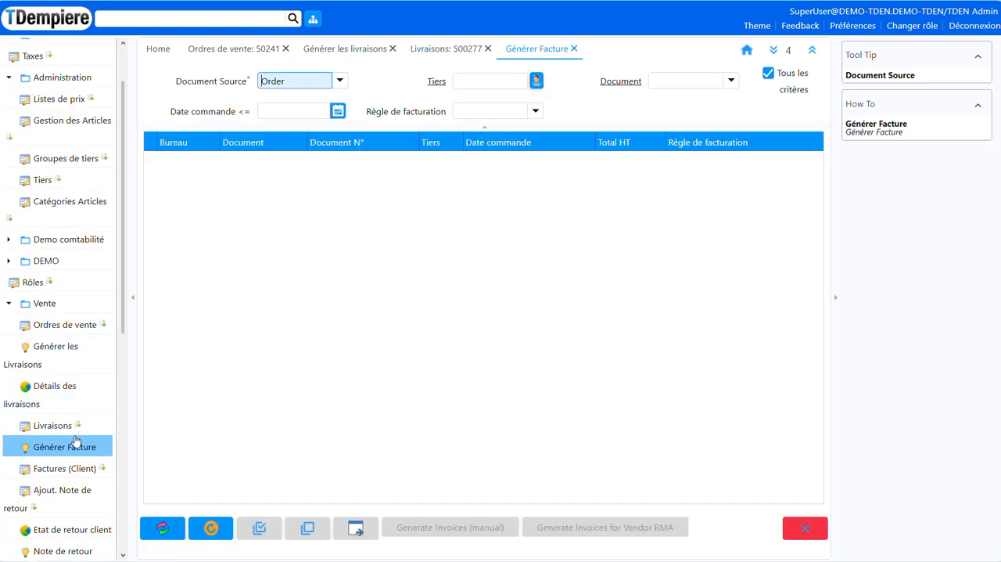
click(496, 82)
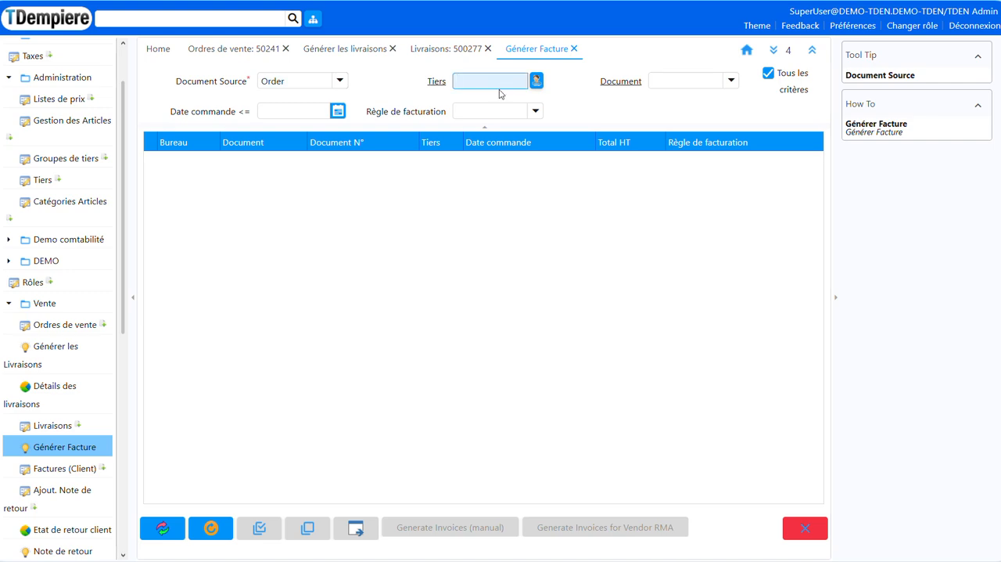
key(Tab)
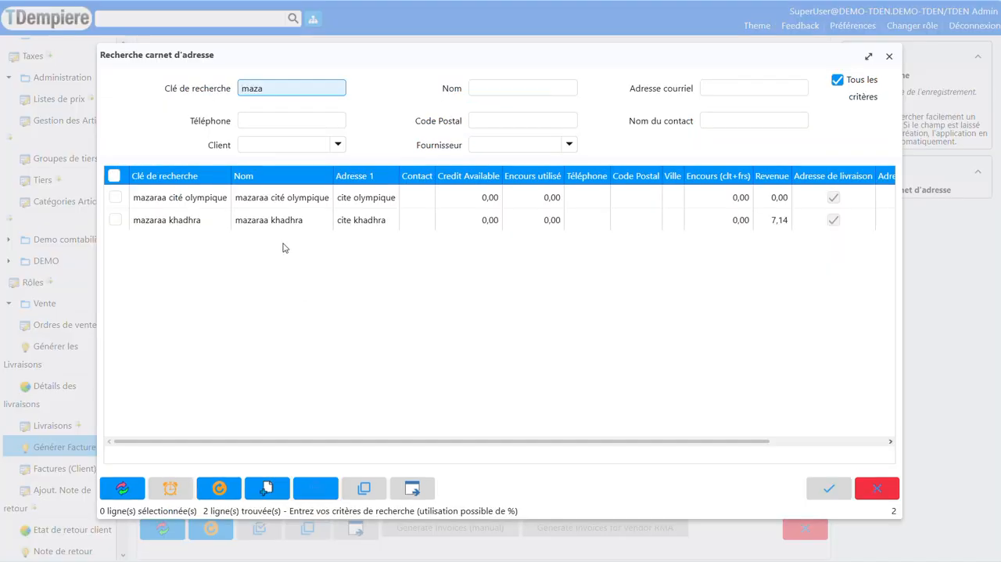
click(280, 227)
double_click(280, 225)
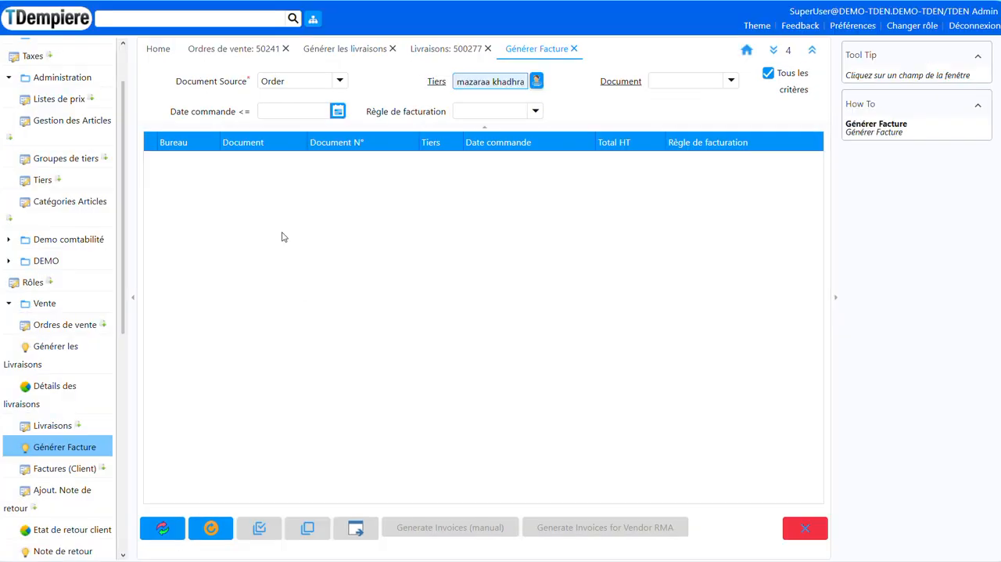
click(163, 527)
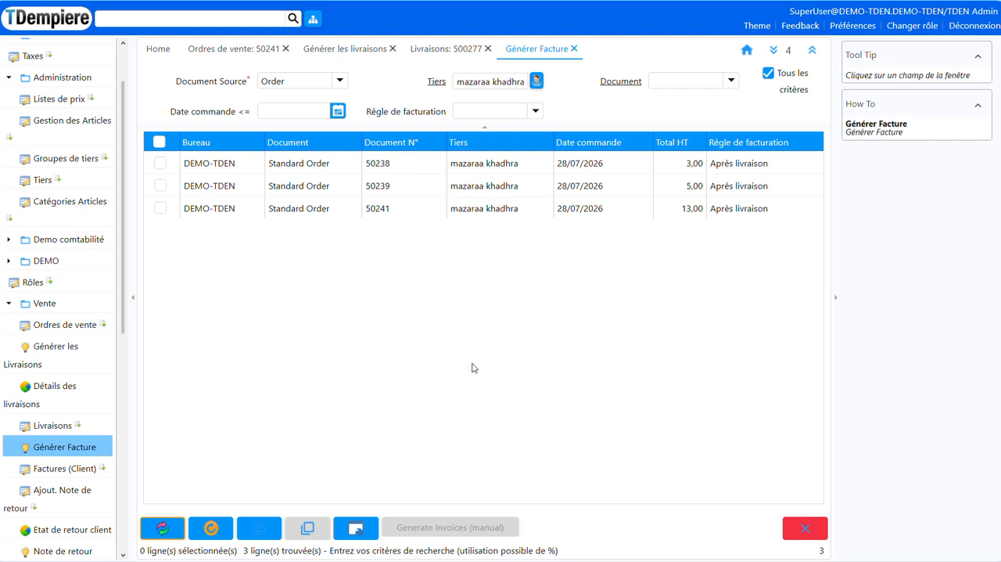
Select all three listed orders, with Total HT 3,00, 5,00 and 13,00, for manual invoicing
click(160, 163)
click(160, 187)
click(160, 208)
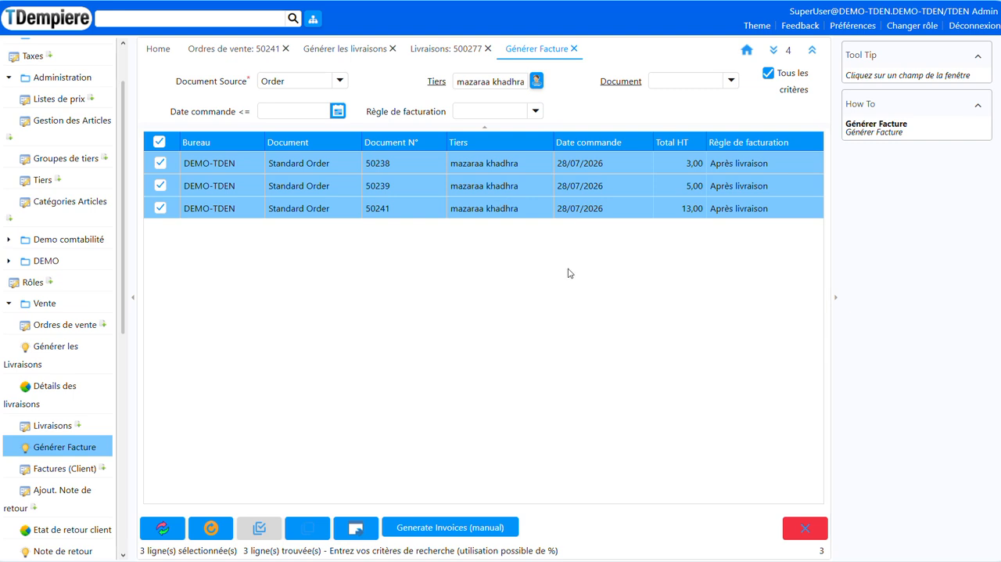
click(408, 520)
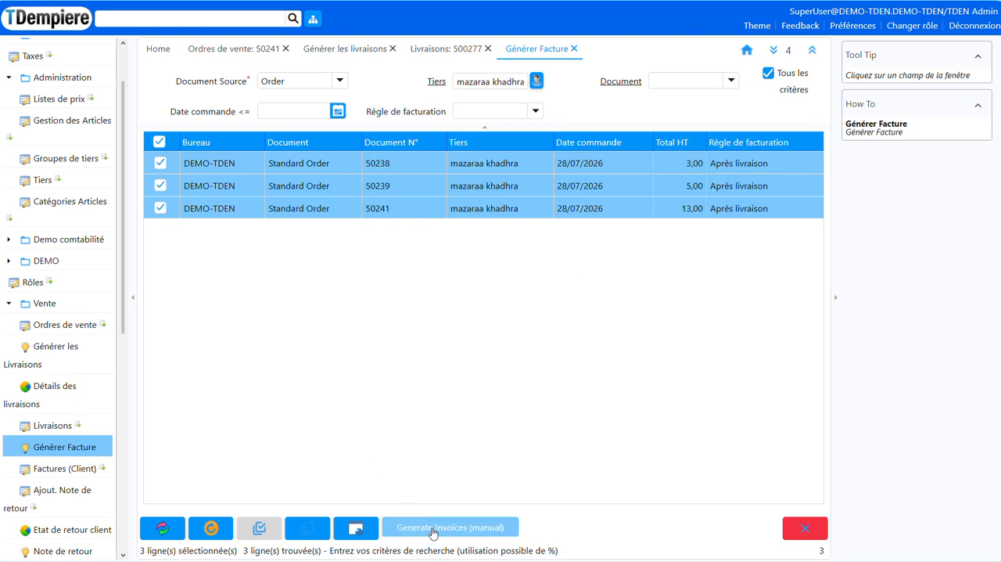
click(160, 163)
click(160, 186)
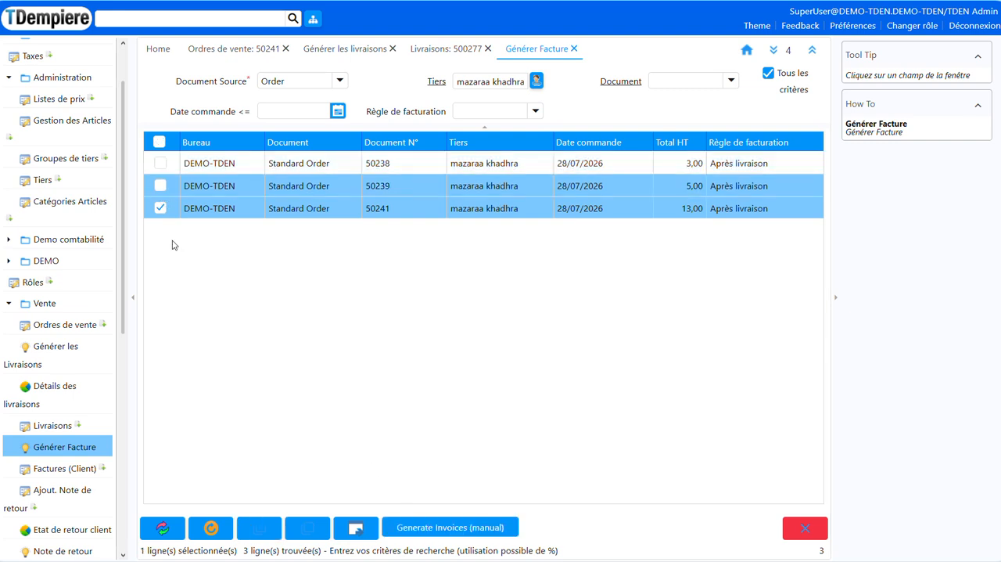
click(160, 185)
click(161, 162)
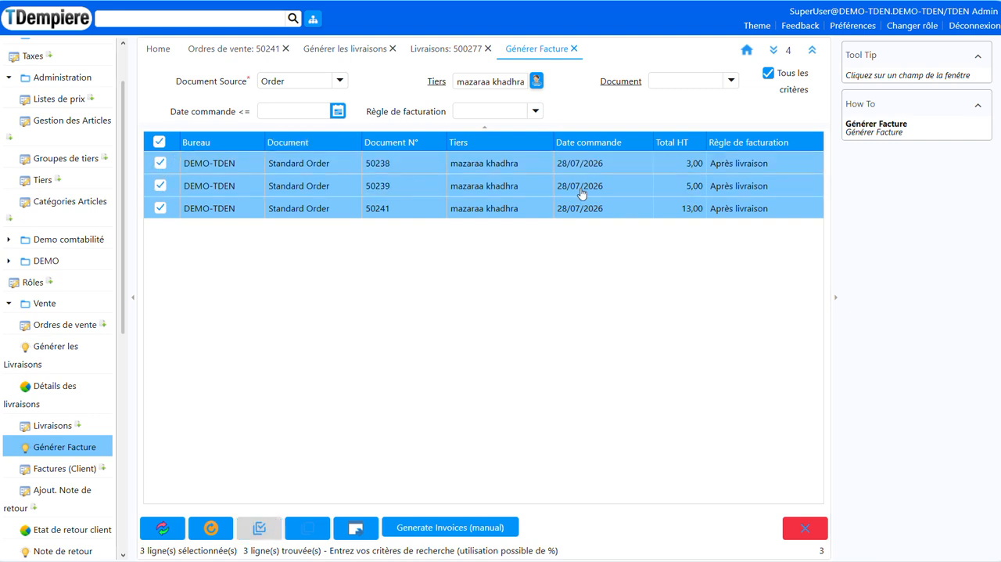
Generate one consolidated invoice for the selected orders with Date facturation set to 01/08/2026, and open the resulting document
click(486, 528)
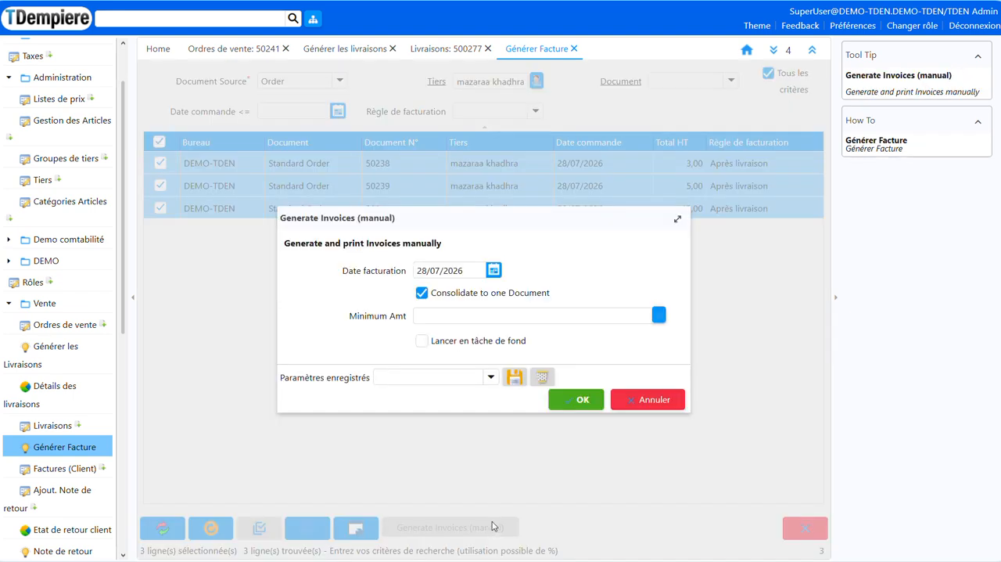
click(494, 270)
click(564, 292)
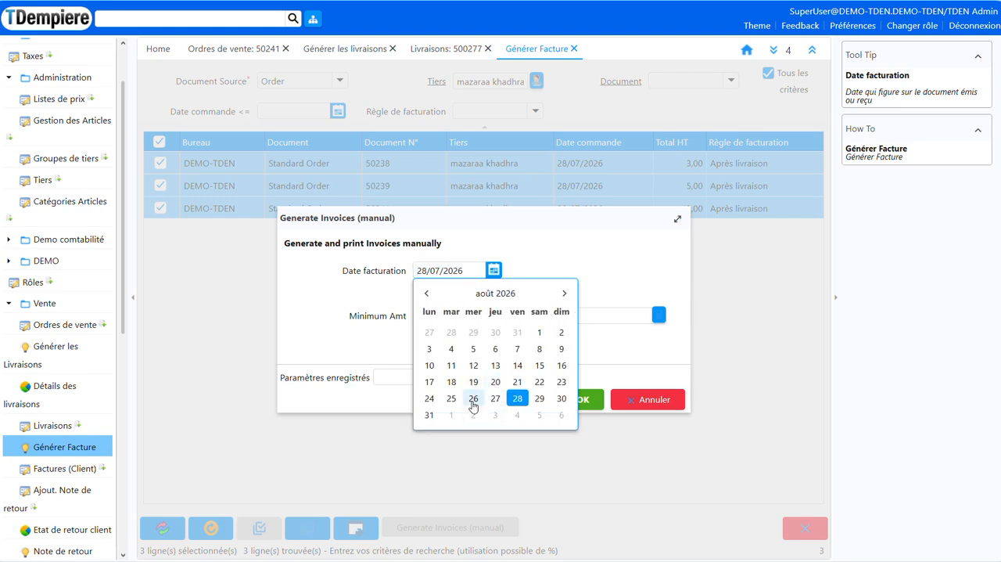
click(539, 332)
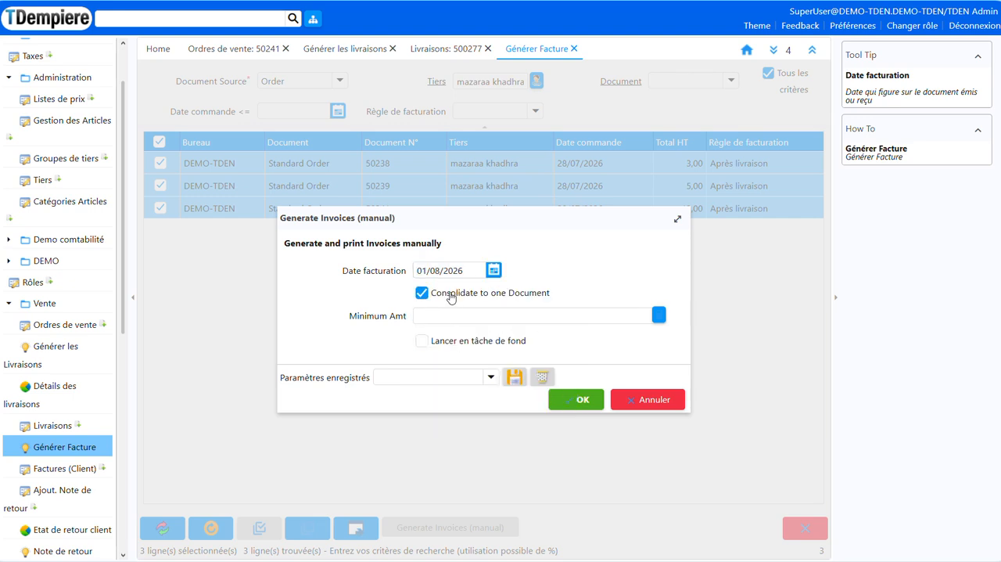
click(579, 400)
click(525, 321)
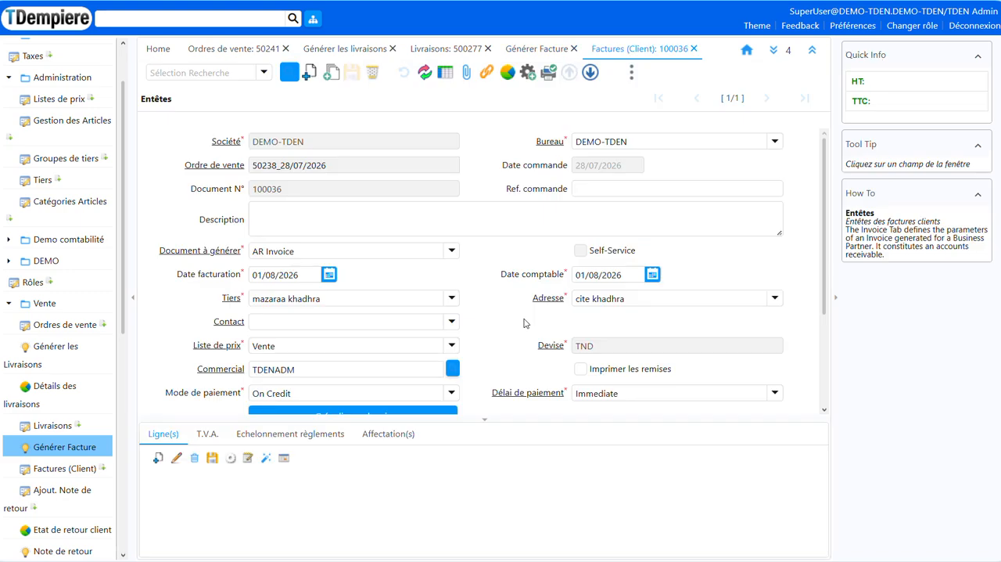
Examine the generated invoice's header and all its lines, including the delivery note references and quantities
drag(570, 421, 570, 248)
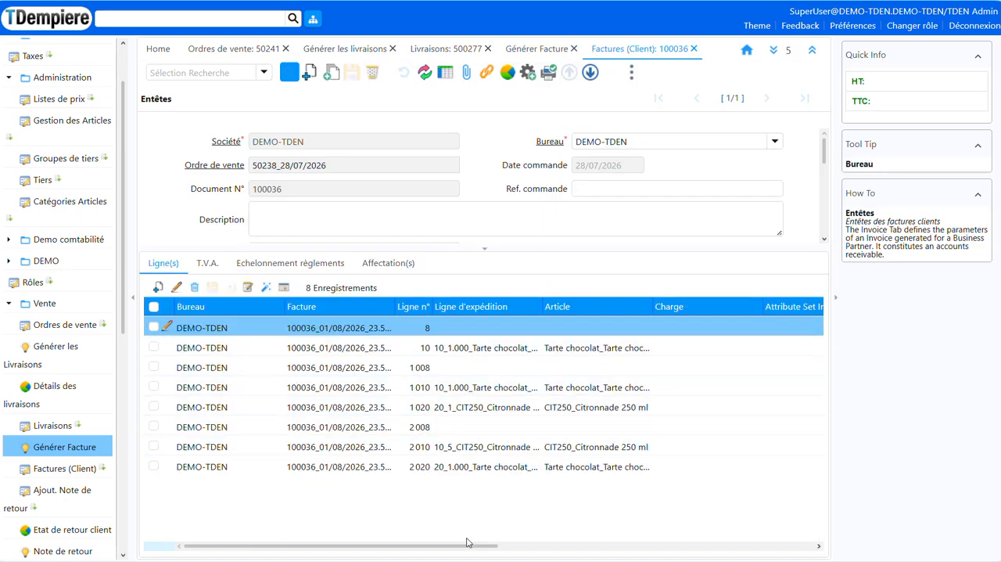
drag(475, 545, 543, 548)
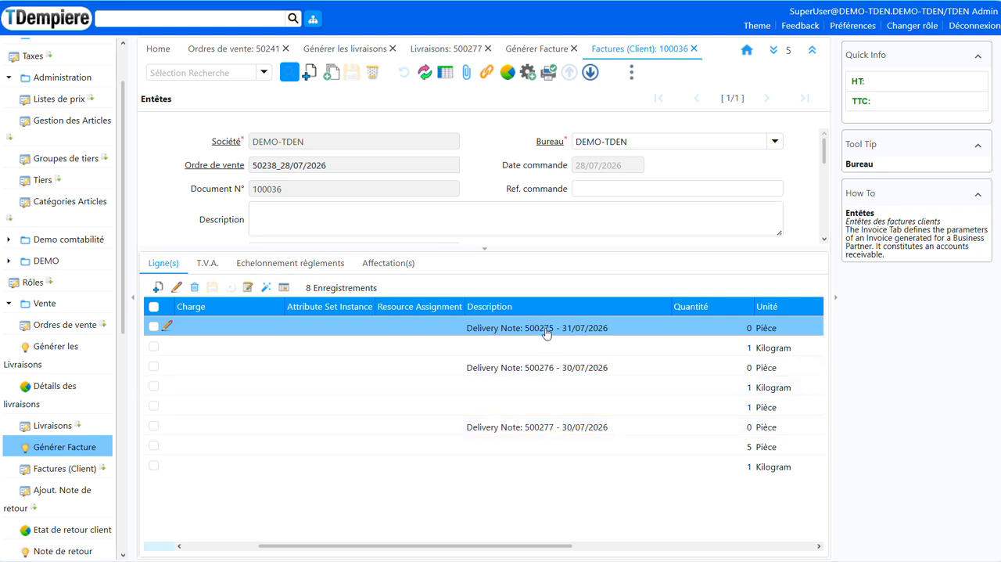
drag(526, 551, 452, 551)
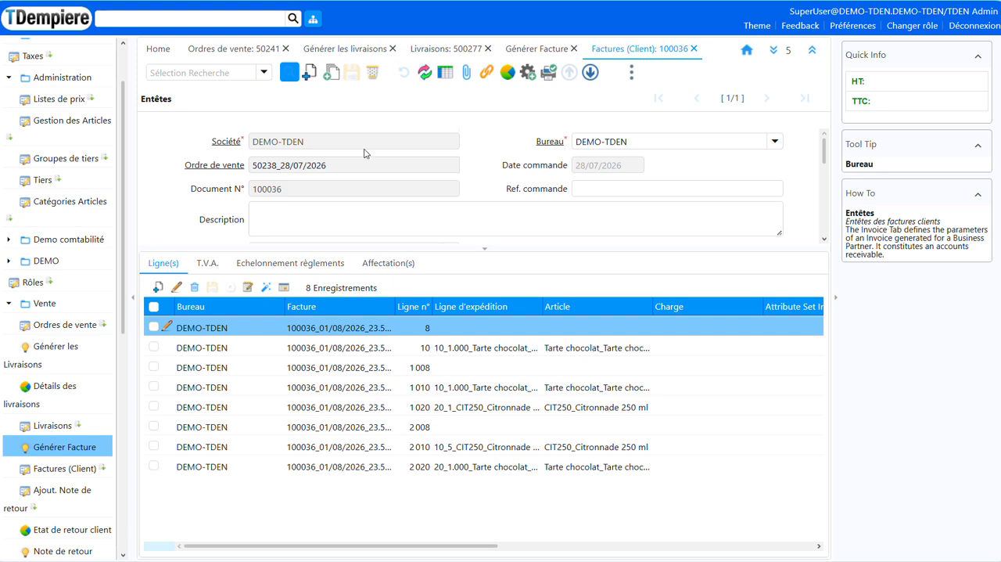
scroll(366, 157, down, 5)
drag(530, 252, 530, 477)
scroll(368, 372, up, 5)
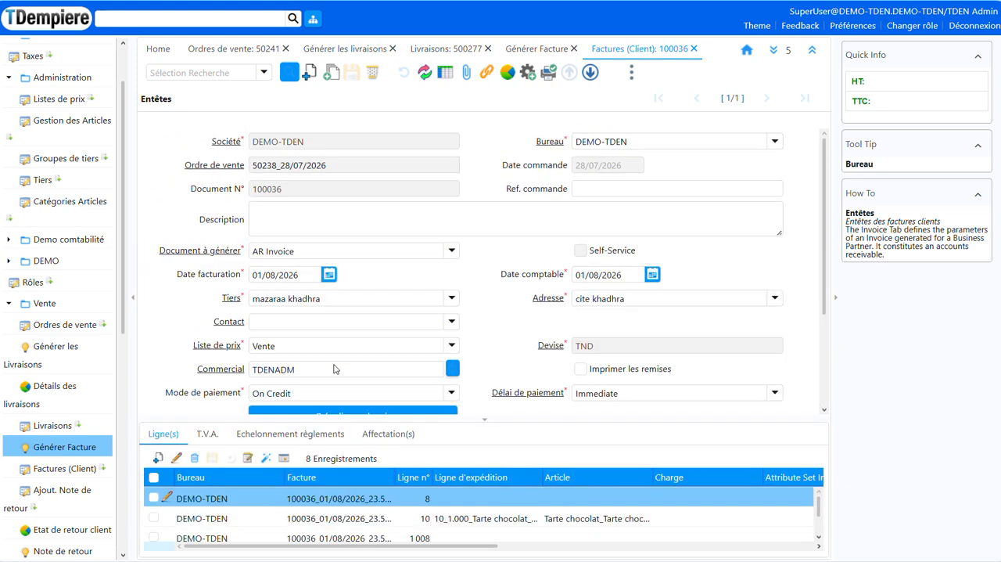
scroll(332, 369, down, 3)
double_click(276, 334)
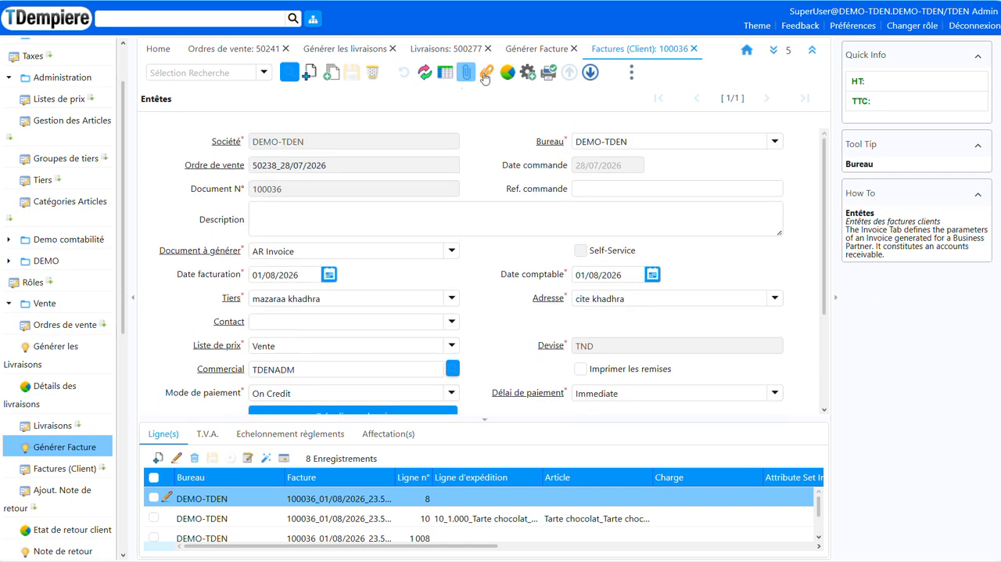
Complete the generated customer invoice with the document action Terminer
click(528, 72)
mouse_move(579, 156)
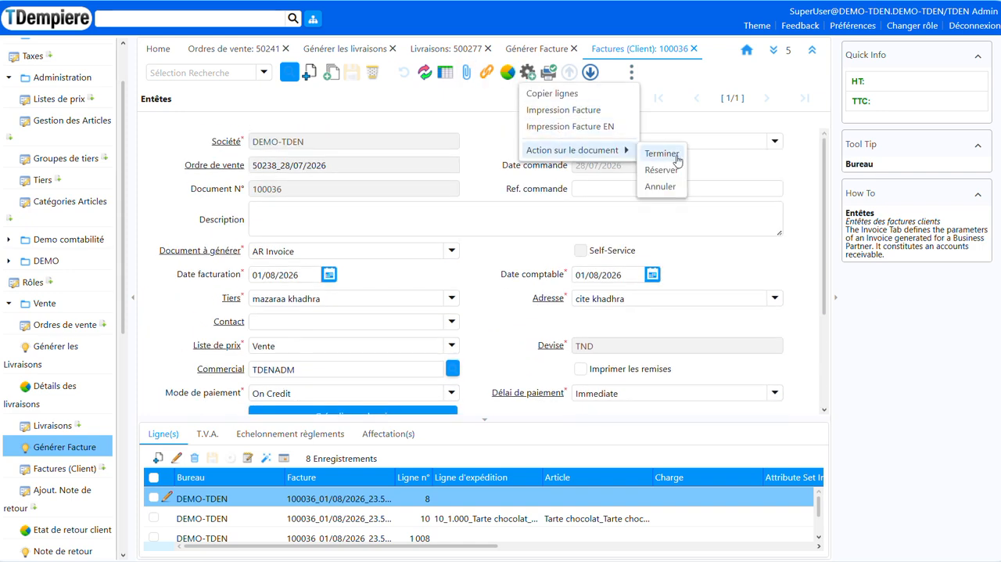
click(662, 154)
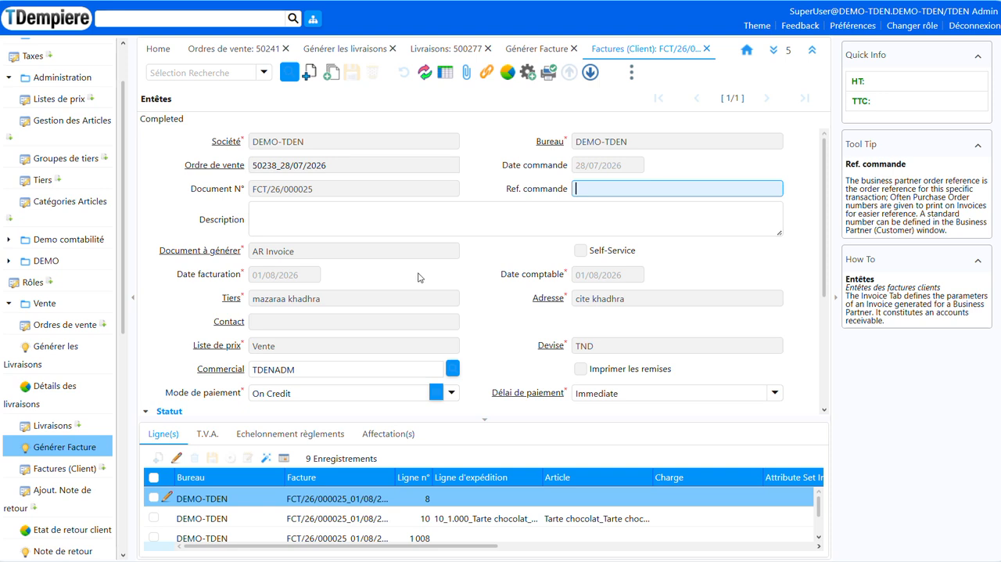
Examine the completed invoice's header, status and totals, and check its available print, credit note and document actions
scroll(418, 278, down, 2)
scroll(419, 278, down, 1)
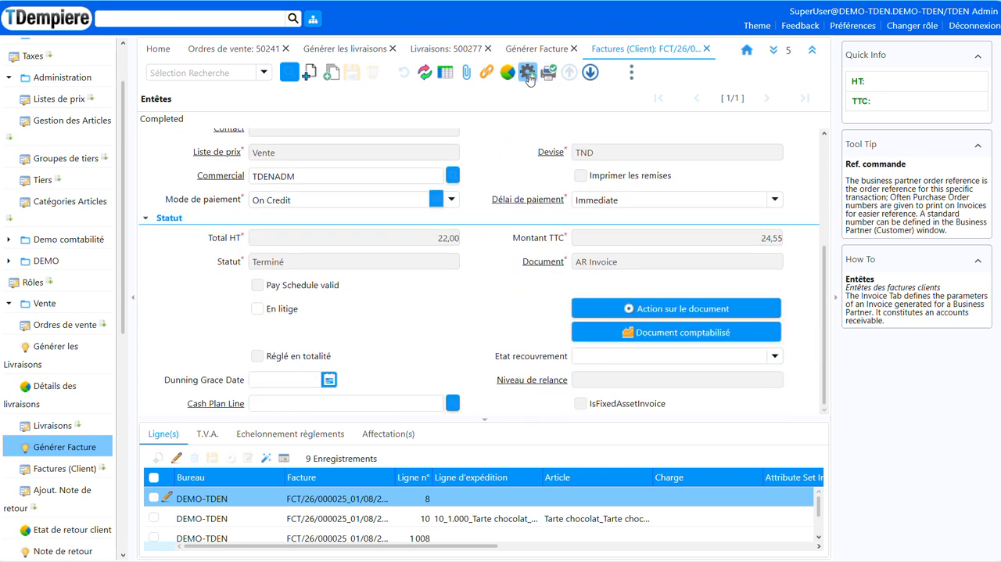
click(529, 73)
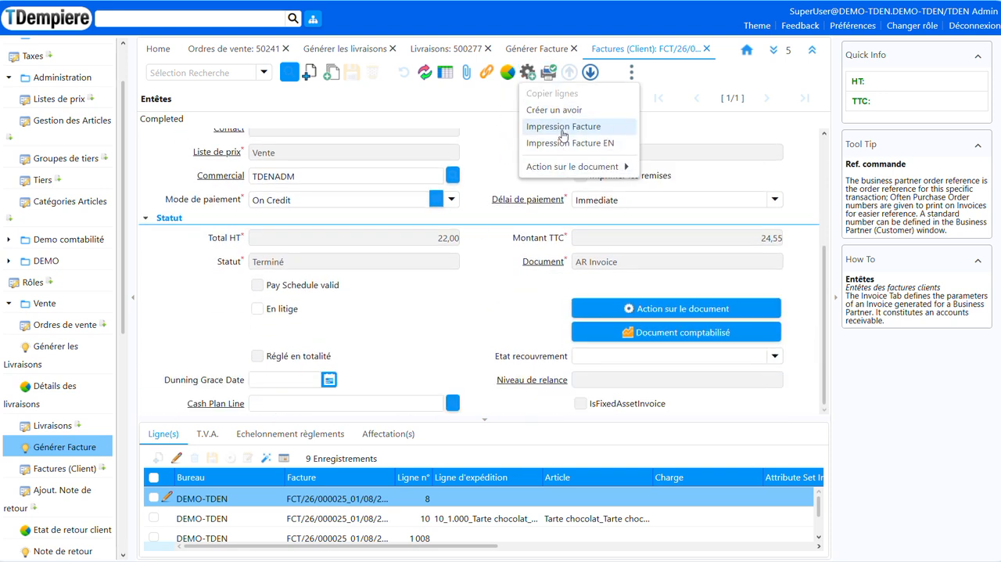
mouse_move(552, 166)
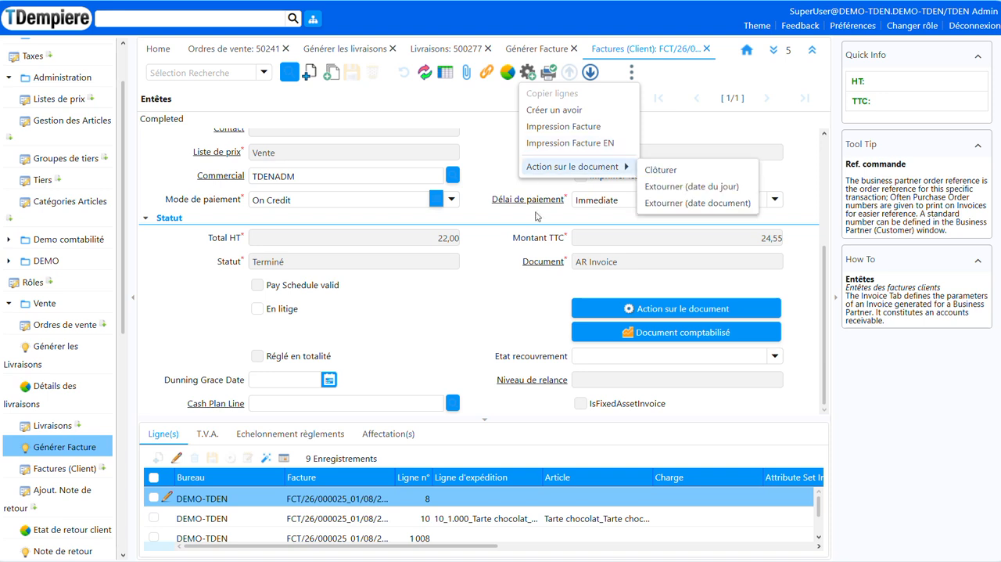
click(495, 314)
scroll(493, 309, up, 5)
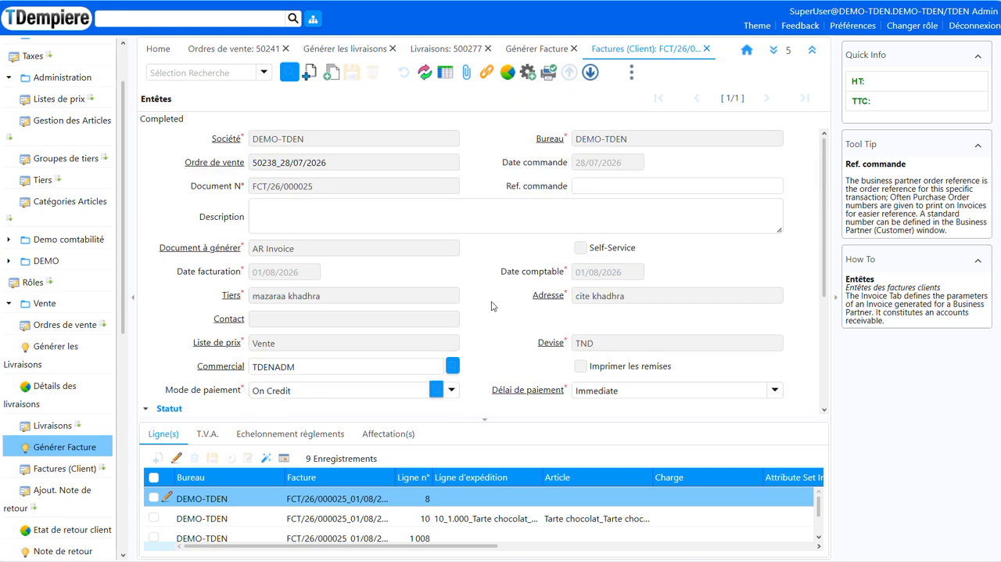
click(486, 215)
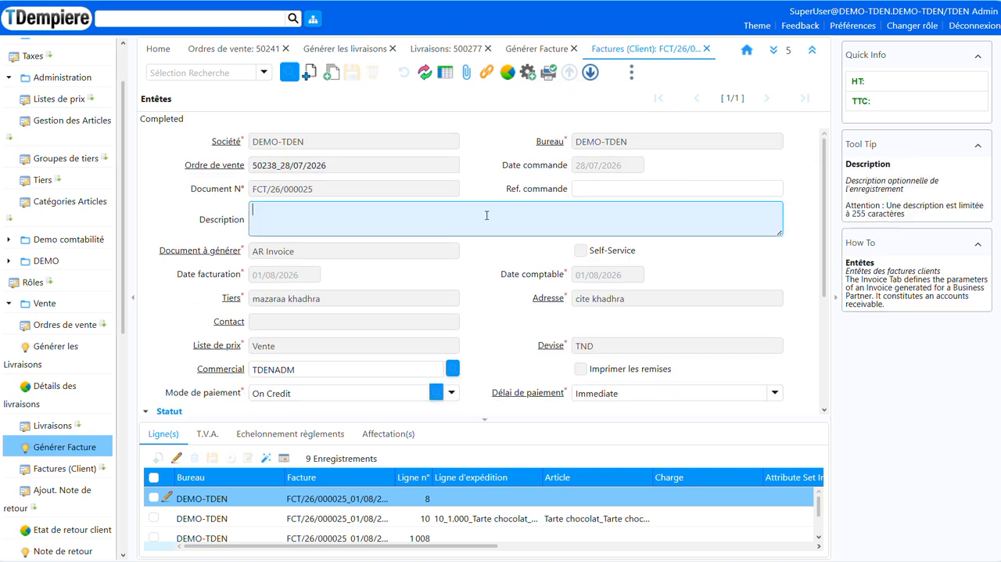